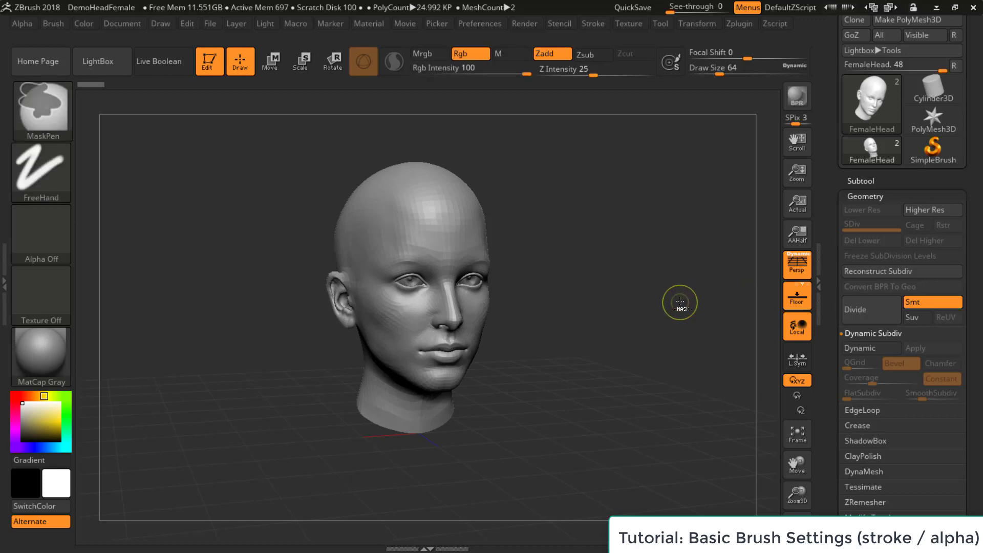
Subdivide the head mesh up to subdivision level 5
key("ctrl+d")
key("ctrl+d")
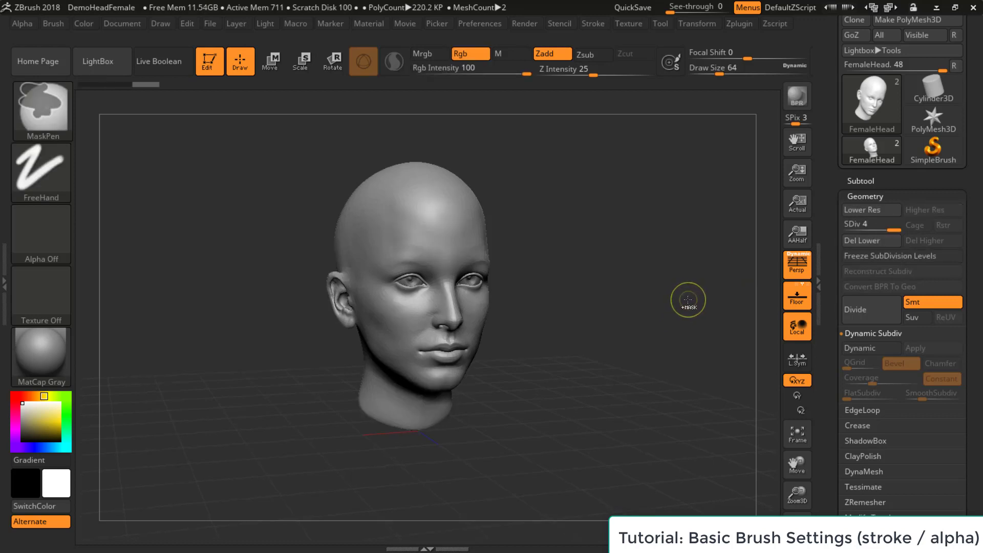
mouse_move(867, 125)
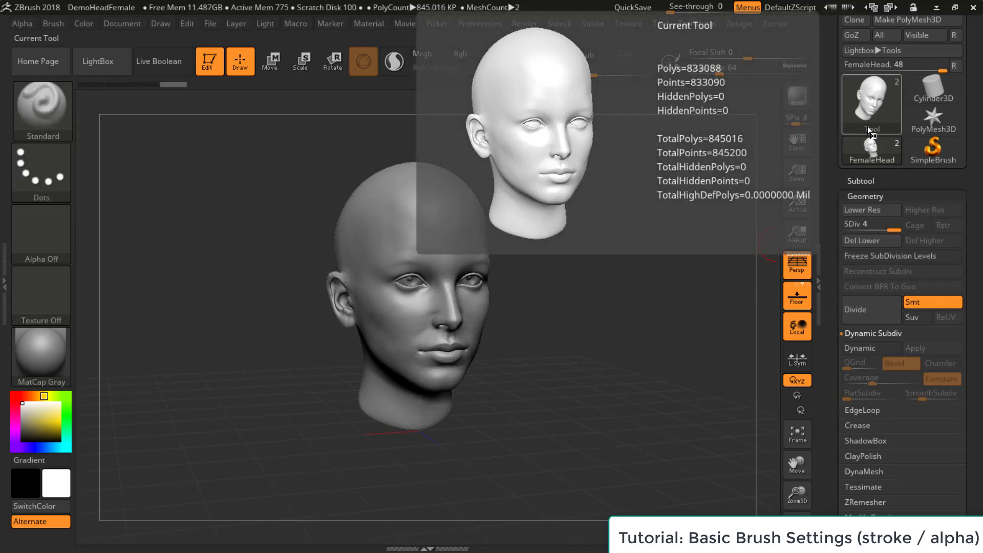
key("ctrl+d")
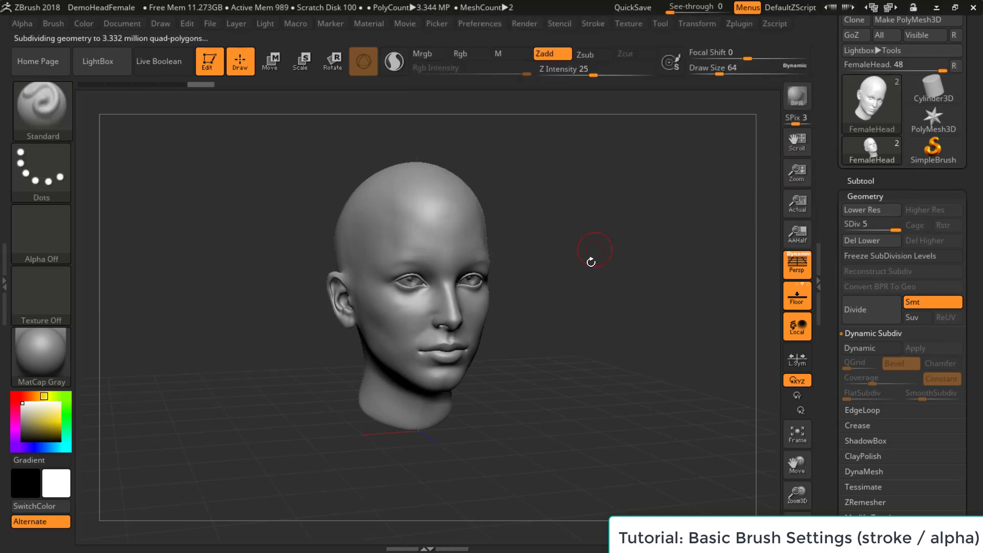
Set the draw size to 25 and sculpt wavy raised strokes across the forehead with the Standard brush's Dots stroke
left_click_drag(588, 240, 642, 255, "alt")
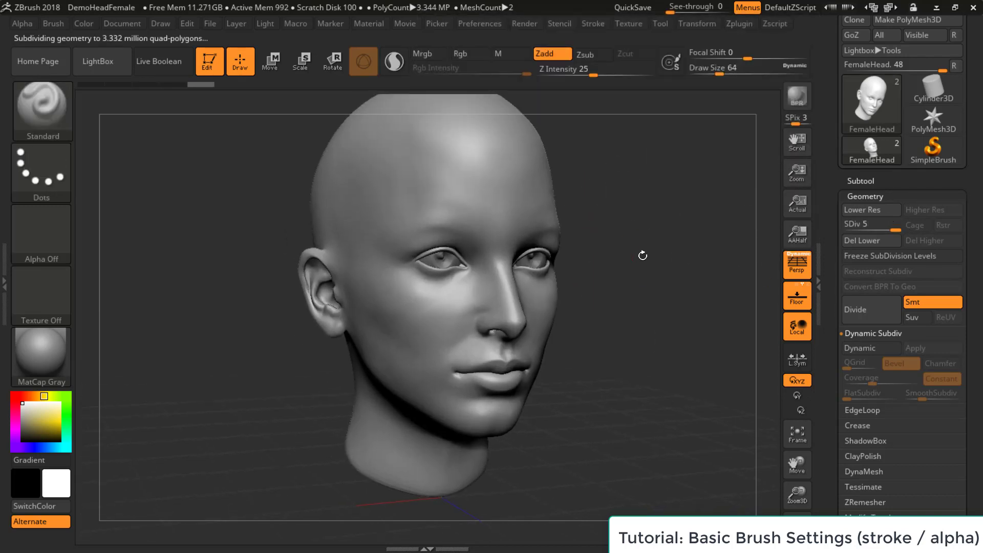
key("s")
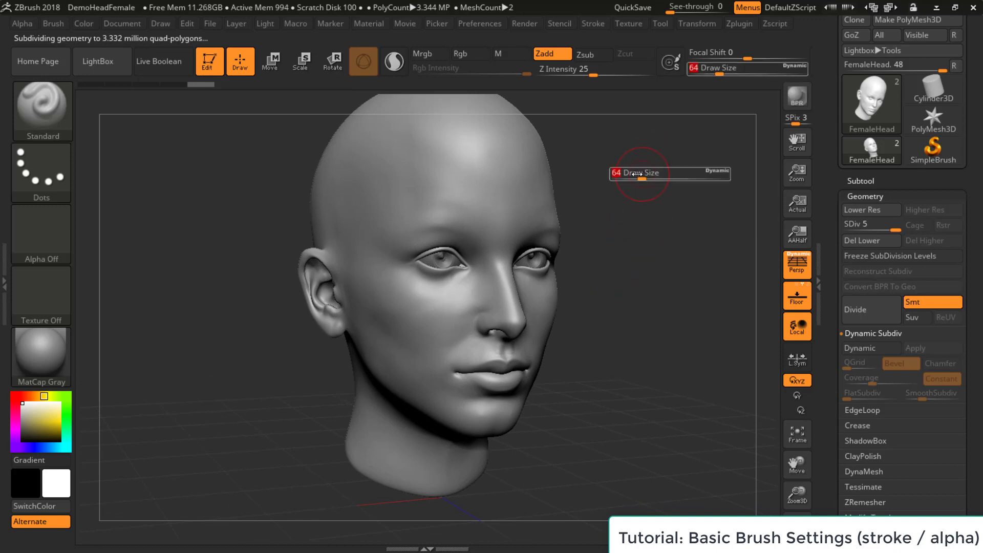
left_click_drag(642, 174, 538, 195)
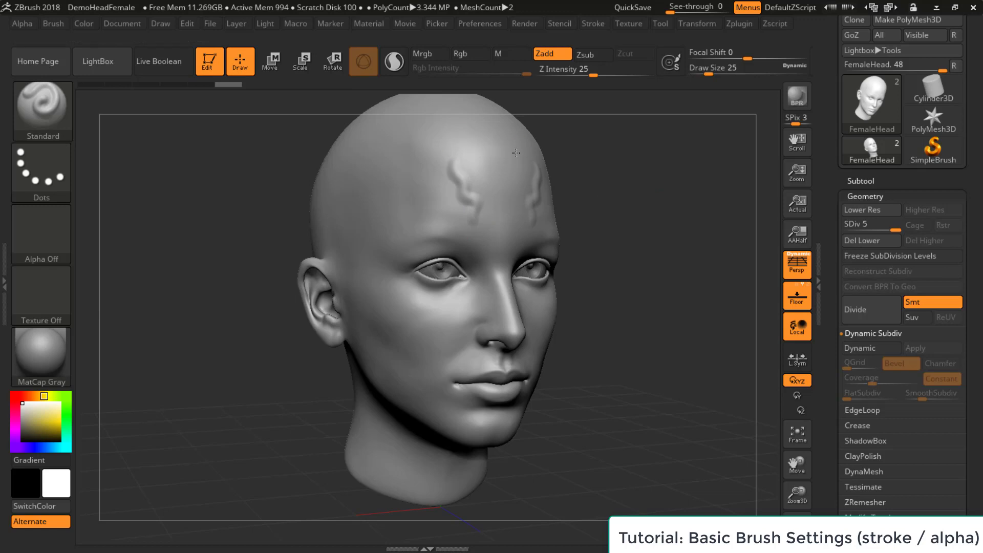
left_click_drag(584, 149, 570, 168, "alt")
left_click_drag(427, 229, 471, 260)
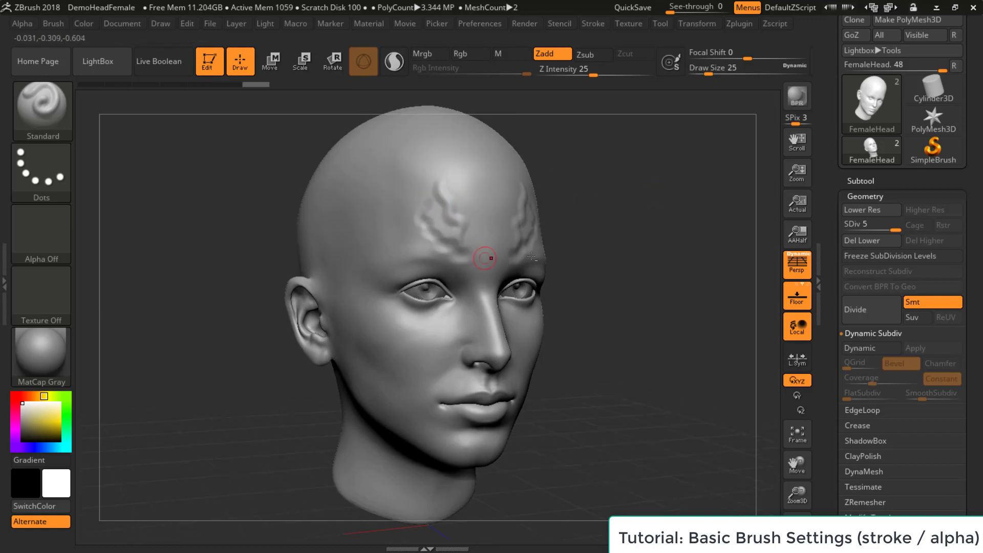
mouse_move(642, 224)
left_mouse_down()
mouse_move(589, 207)
mouse_move(612, 200)
mouse_move(604, 213)
left_mouse_up()
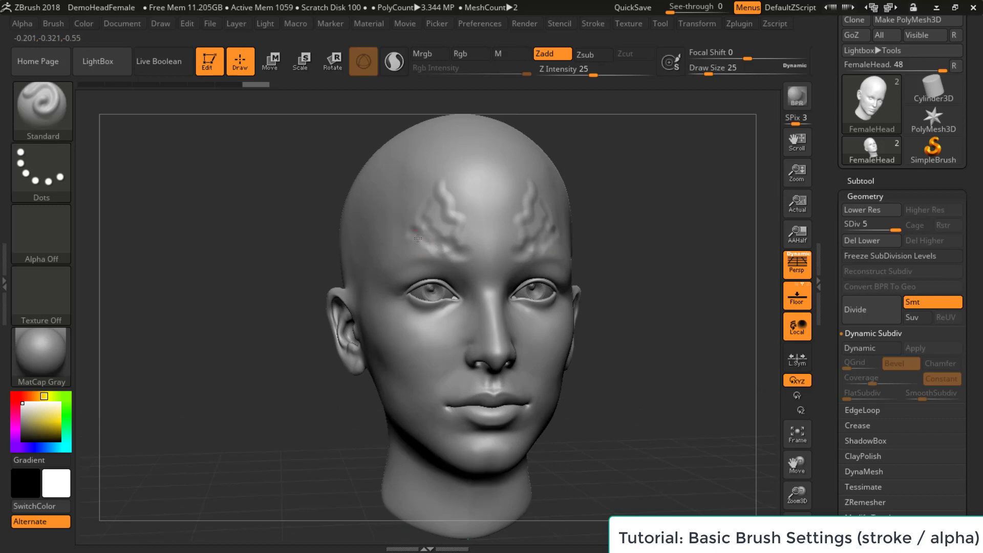
left_click_drag(418, 238, 460, 259)
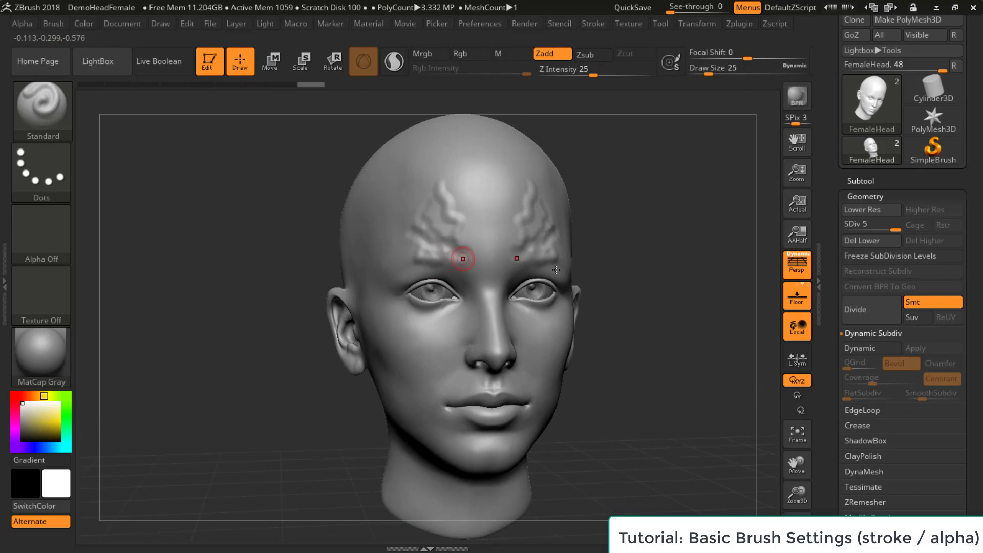
mouse_move(678, 249)
left_mouse_down()
mouse_move(700, 249)
mouse_move(660, 251)
mouse_move(631, 228)
left_mouse_up()
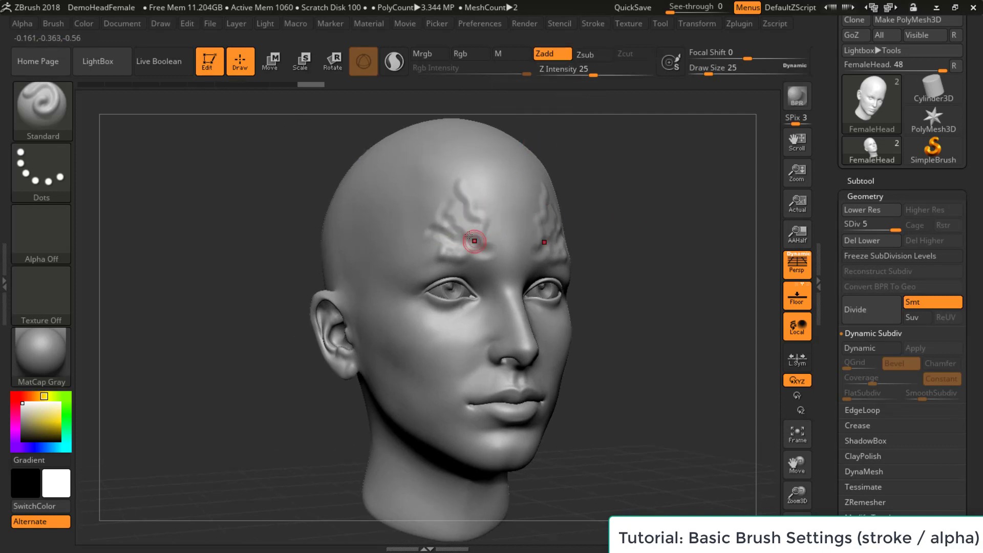
Change the stroke type to FreeHand and sculpt more raised lines on the upper forehead
left_click(59, 167)
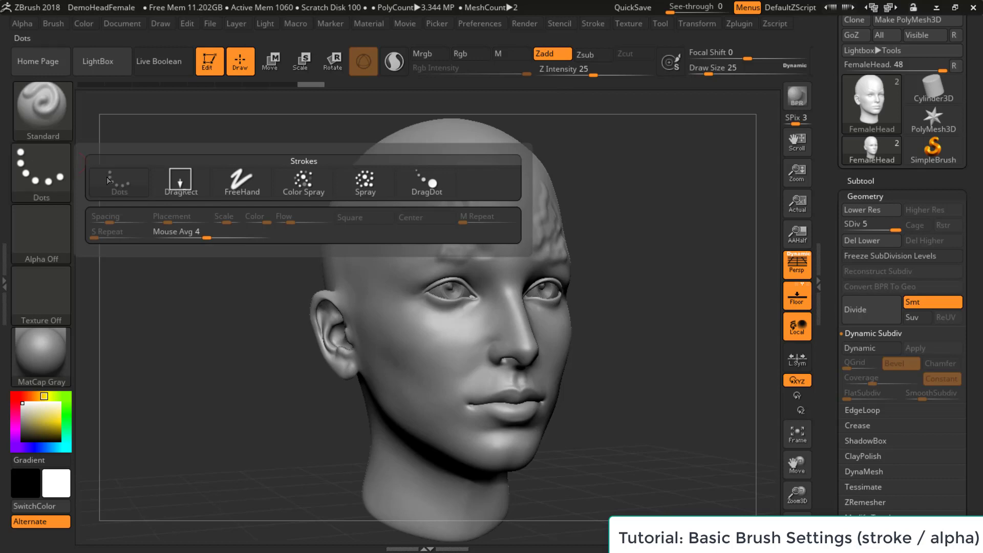
left_click(49, 184)
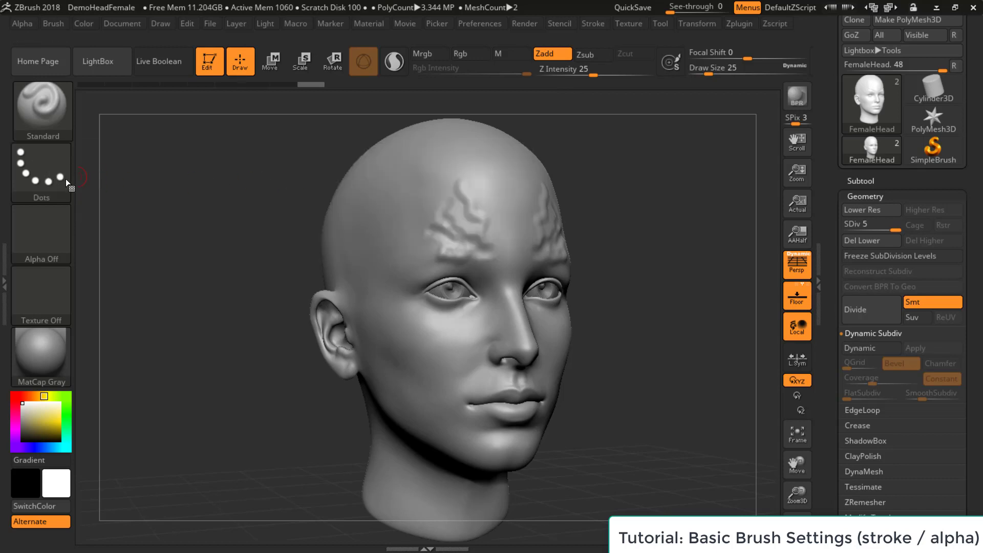
left_click(65, 180)
left_click(230, 182)
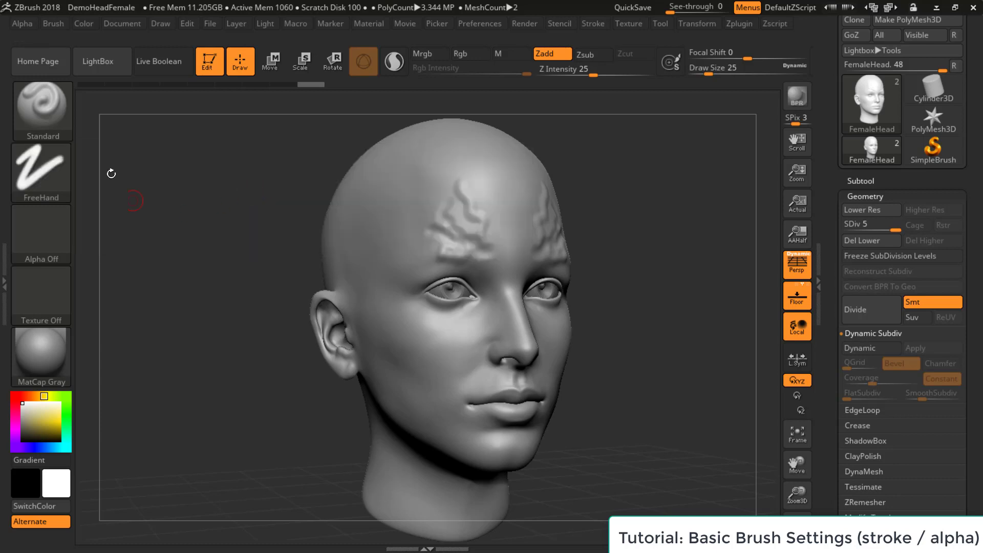
left_click_drag(485, 159, 506, 205)
mouse_move(467, 181)
left_mouse_down()
mouse_move(473, 172)
mouse_move(469, 223)
left_mouse_up()
Change the brush's stroke type to DragRect
left_click(58, 189)
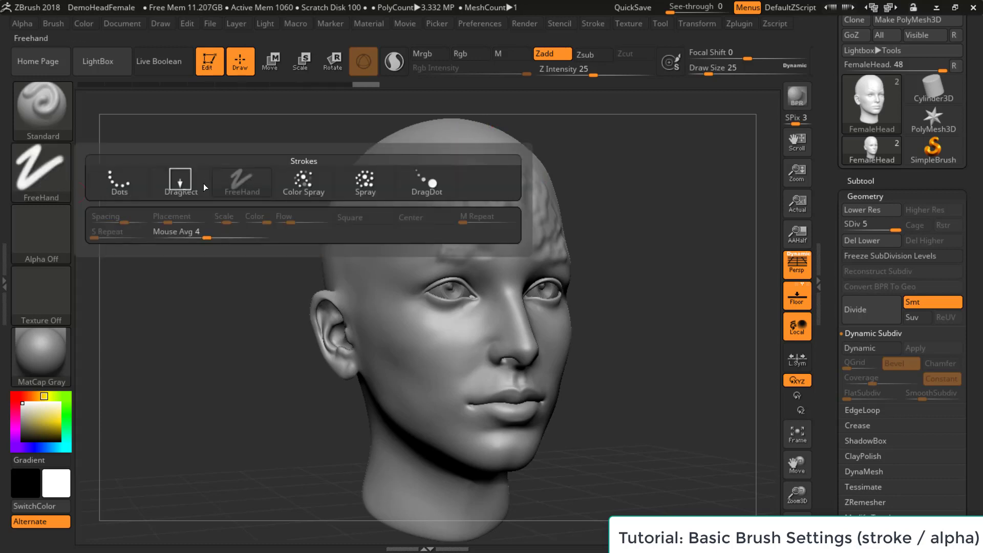
left_click(180, 185)
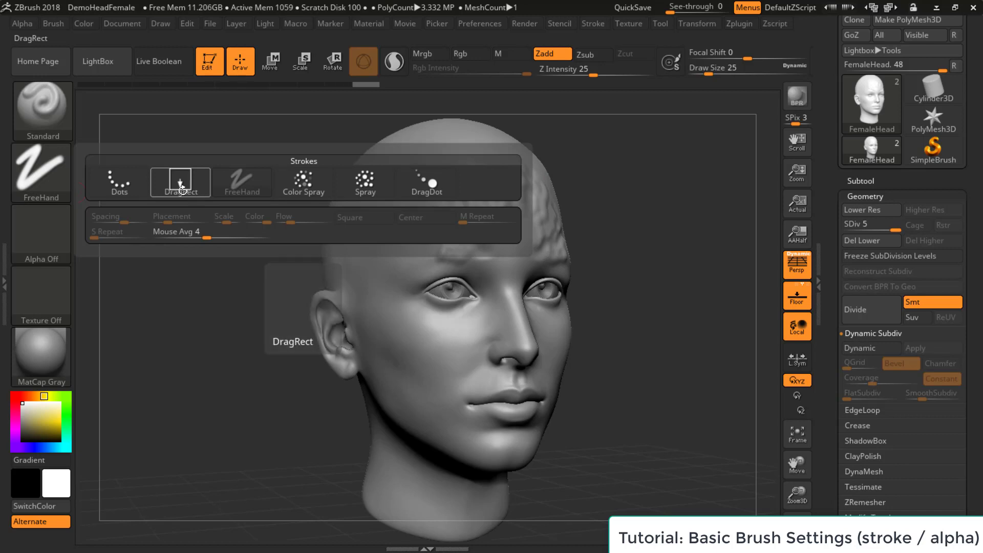
left_click_drag(219, 179, 228, 177)
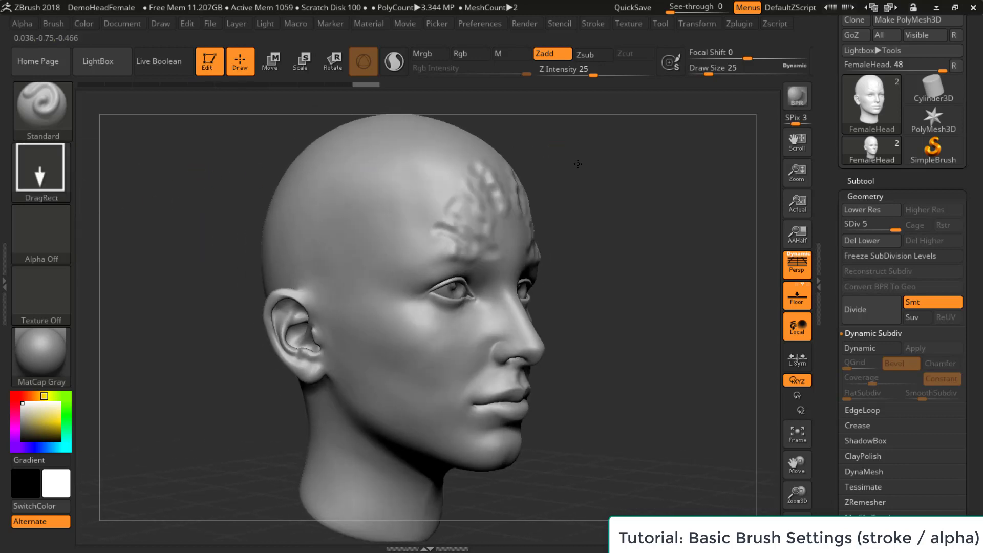
Undo all of the strokes sculpted on the forehead
left_click_drag(543, 159, 564, 171, "alt")
key("ctrl+z")
key("ctrl+z")
key("ctrl+z")
key("ctrl+z")
key("ctrl+z")
key("ctrl+z")
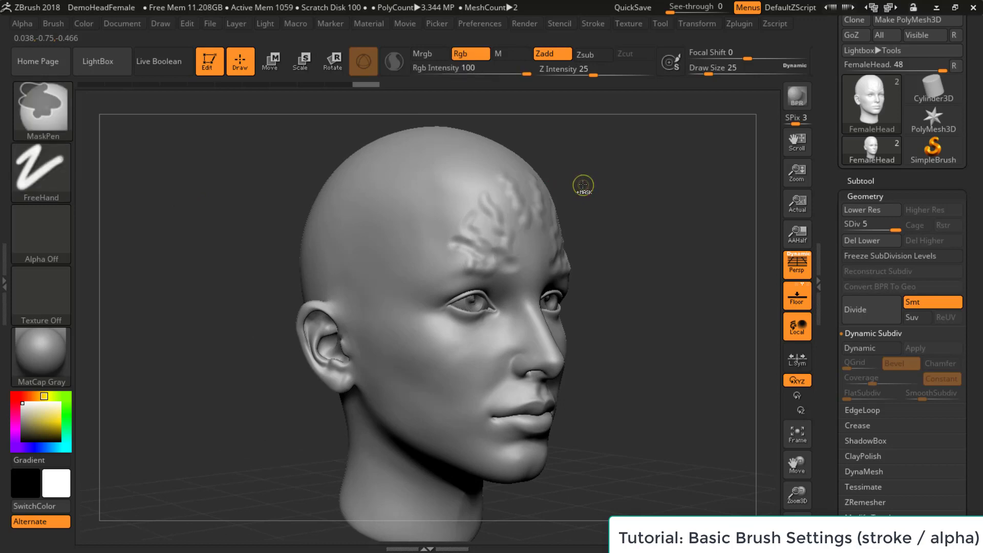
key("ctrl+z")
key("ctrl+z")
key("ctrl+z")
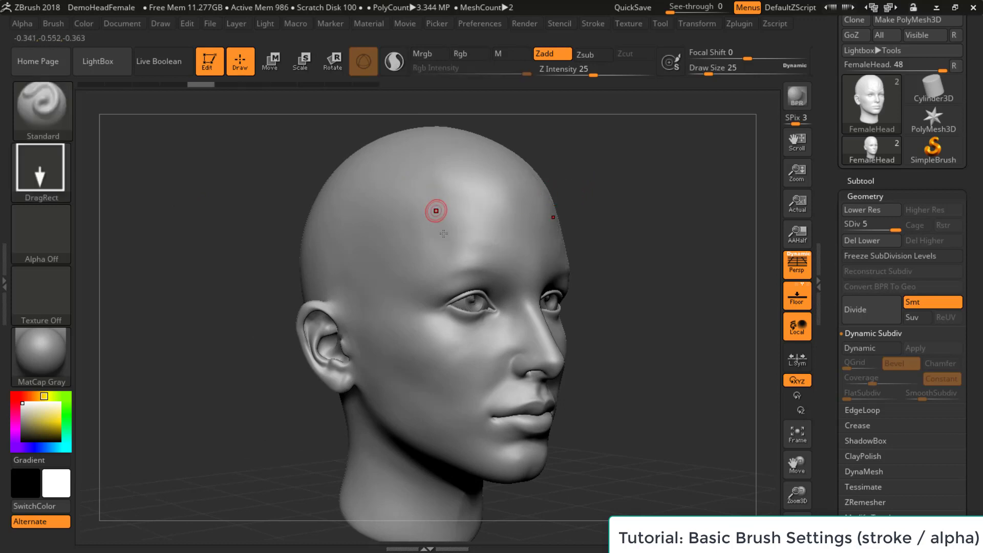
Set the draw size to 65 and try a DragRect bump on the side of the forehead, undoing the bump
key("s")
left_click_drag(434, 237, 445, 237)
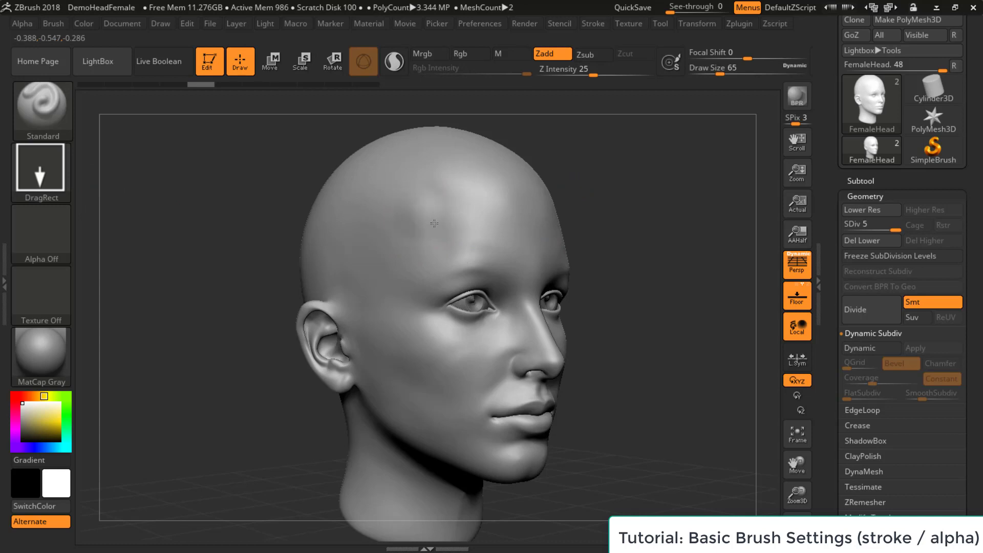
left_click_drag(437, 224, 440, 227)
left_click_drag(668, 163, 528, 151)
key("ctrl+z")
Set the Z Intensity to 54 and place a rounded DragRect bump on the side of the forehead
left_click_drag(594, 69, 622, 72)
left_click_drag(407, 262, 436, 275)
mouse_move(655, 203)
left_mouse_down()
mouse_move(589, 205)
mouse_move(671, 204)
mouse_move(647, 206)
mouse_move(667, 201)
mouse_move(611, 180)
mouse_move(517, 215)
left_mouse_up()
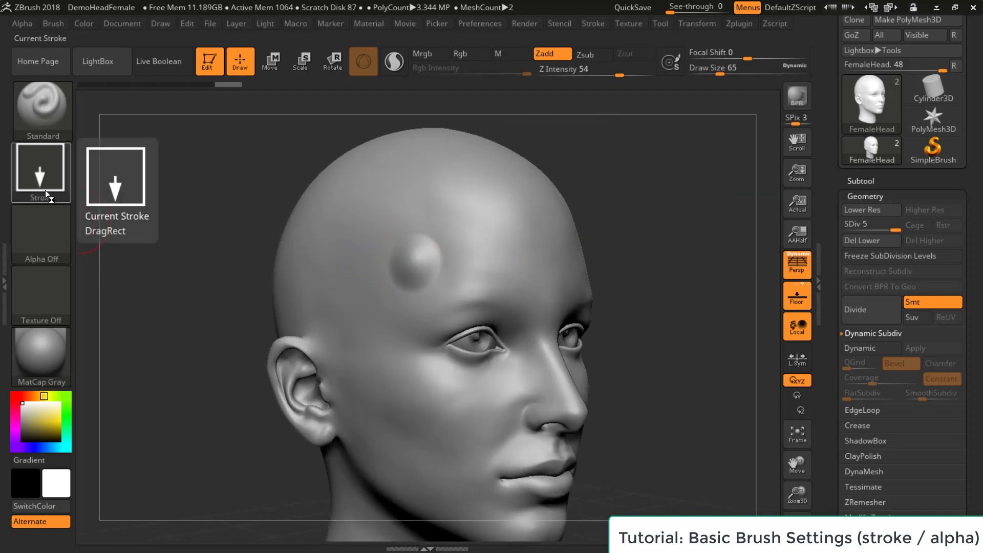
Assign Alpha 05 to the brush and stamp its raised ring pattern on the forehead beside the round bump
left_click(63, 239)
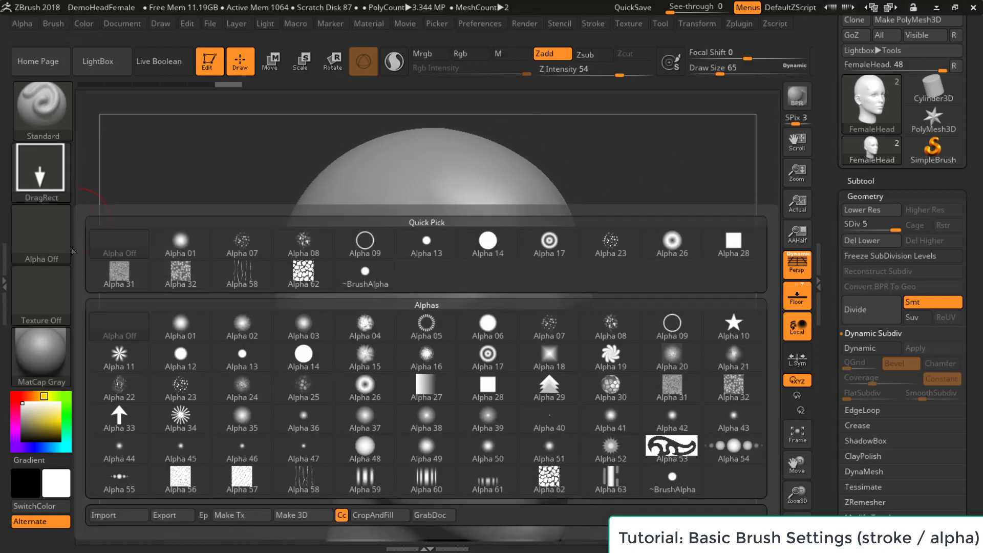
left_click(57, 250)
mouse_move(436, 336)
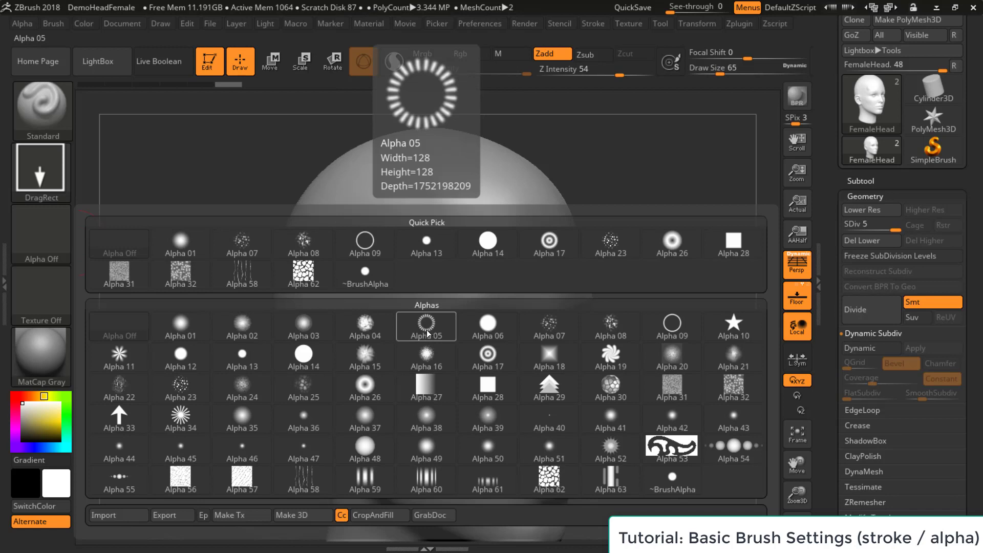
left_click(427, 333)
left_click_drag(223, 237, 348, 274)
left_click_drag(614, 205, 510, 250)
left_click_drag(721, 194, 640, 201)
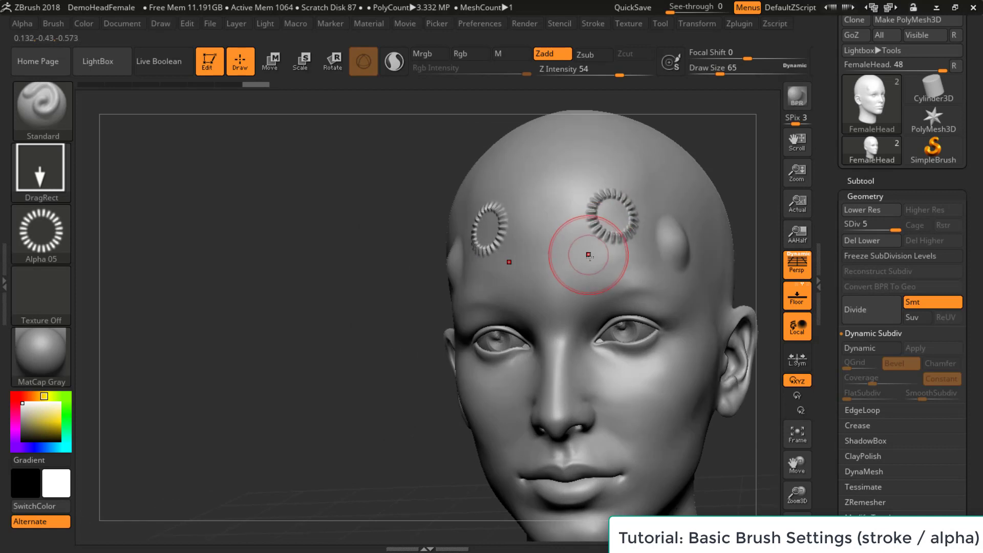
Set the draw size to 25 and inspect the stamped ring up close and from the front
mouse_move(58, 344)
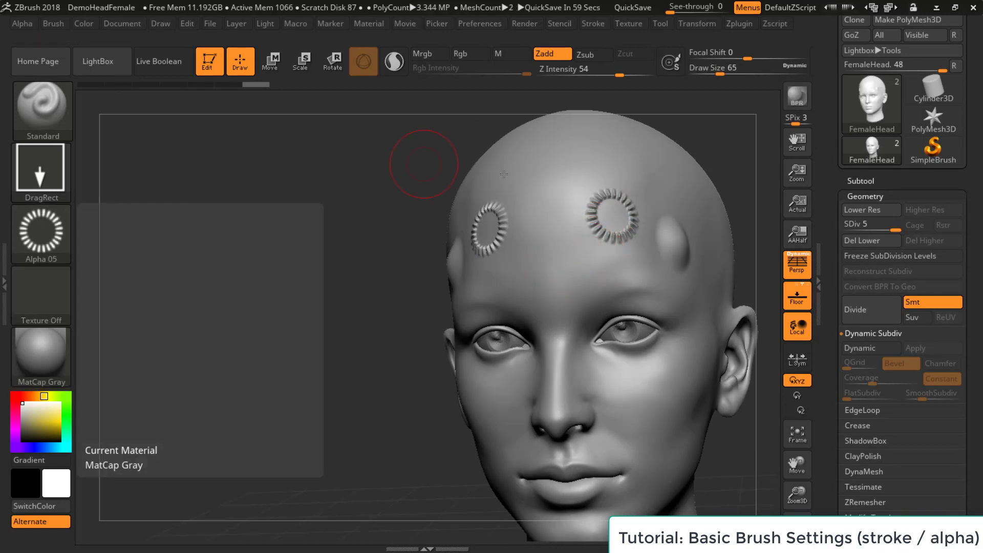
left_click_drag(750, 129, 641, 228)
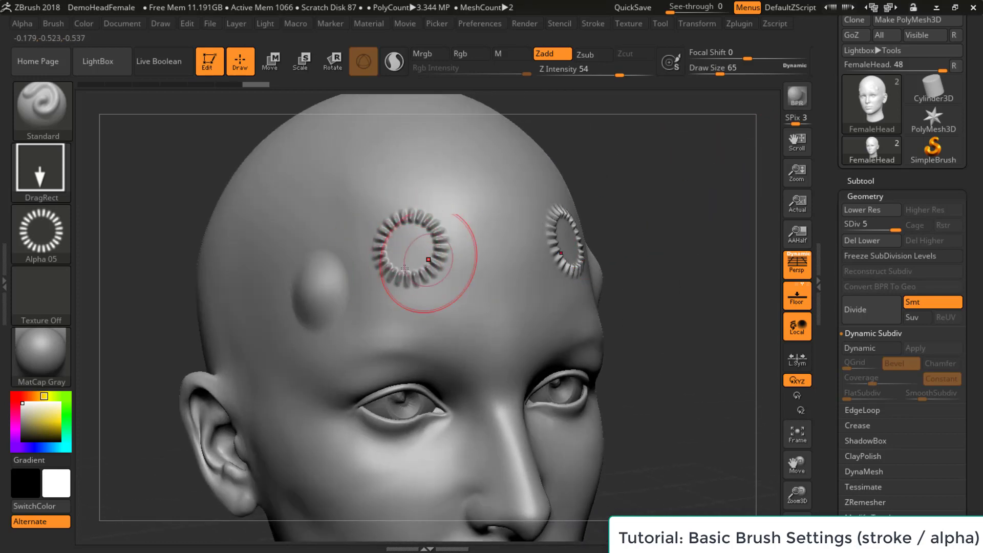
mouse_move(716, 190)
left_mouse_down()
mouse_move(730, 176)
mouse_move(716, 184)
mouse_move(562, 118)
mouse_move(652, 125)
mouse_move(655, 156)
mouse_move(637, 233)
left_mouse_up()
key("s")
left_click(413, 254)
left_click_drag(687, 153, 653, 172)
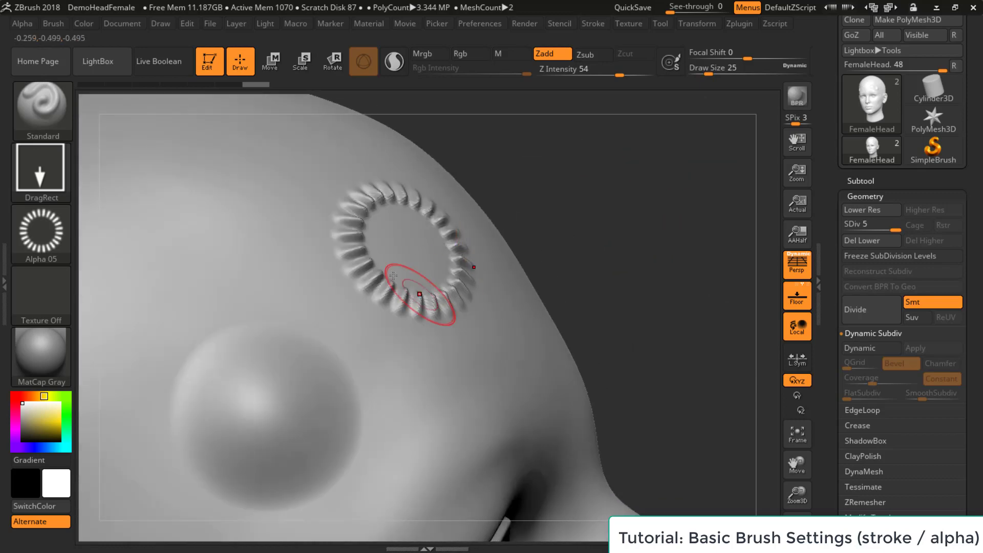
mouse_move(698, 194)
left_mouse_down()
mouse_move(647, 239)
mouse_move(693, 193)
mouse_move(737, 179)
mouse_move(689, 162)
mouse_move(630, 167)
left_mouse_up()
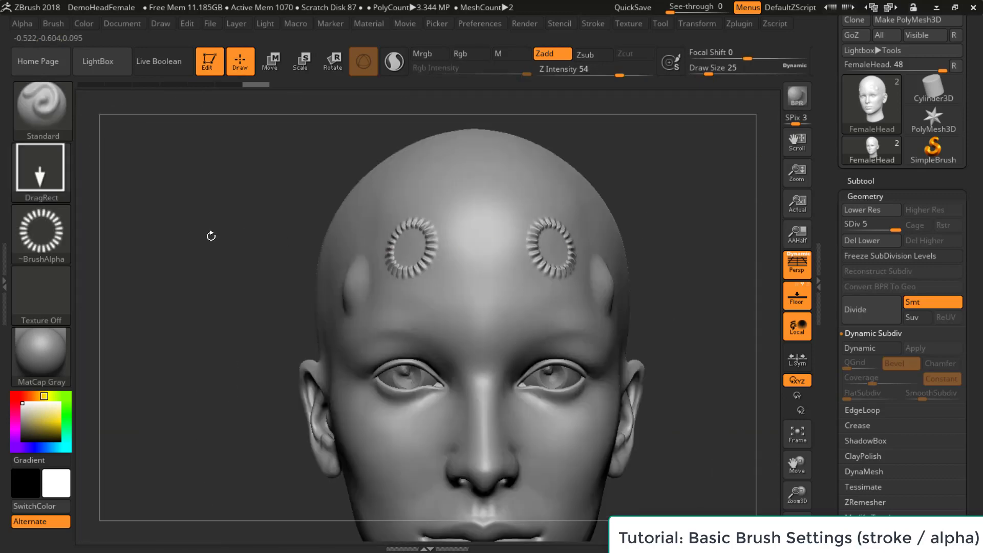
mouse_move(33, 242)
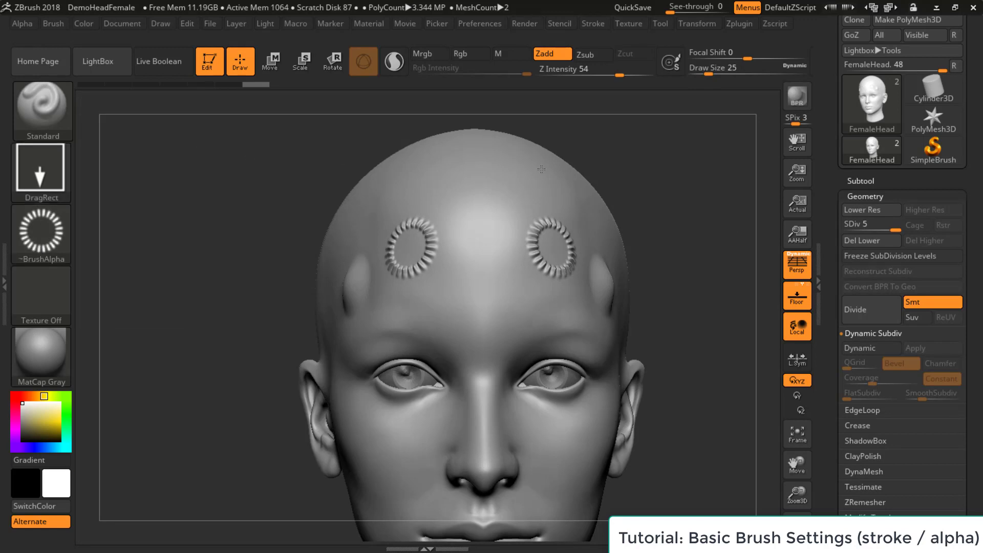
Set the Z Intensity to 28 and stamp a smaller raised ring near the middle of the forehead
left_click_drag(677, 204, 702, 170, "alt")
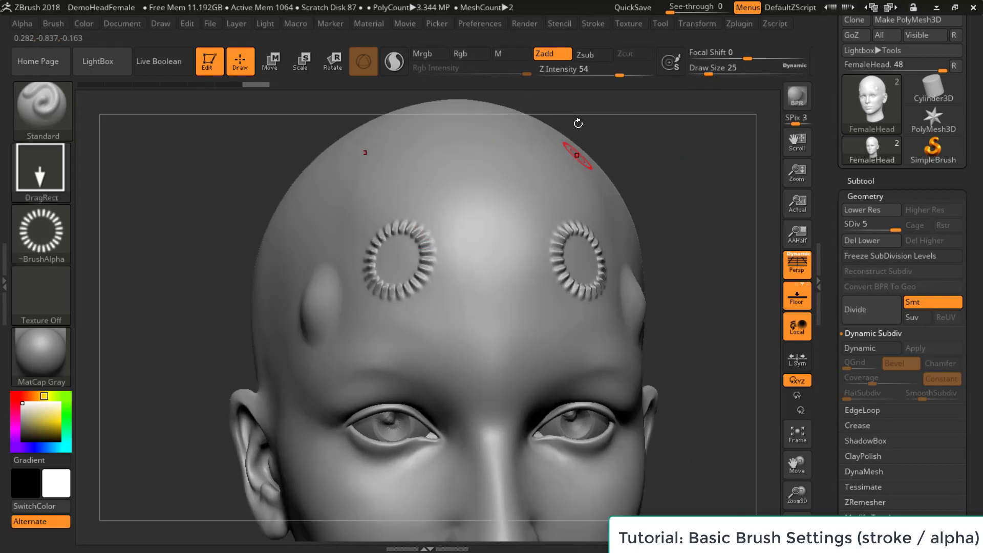
left_click_drag(637, 140, 630, 164, "alt")
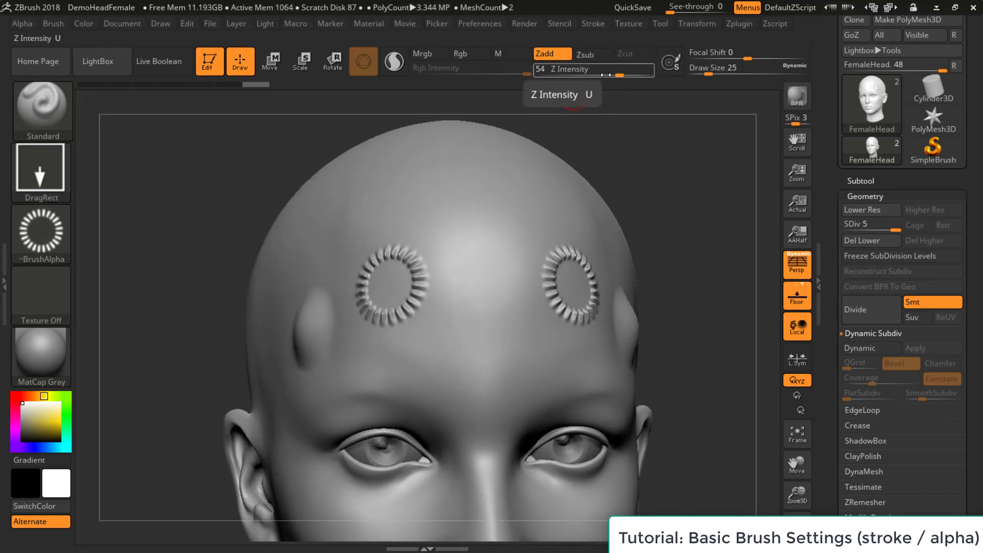
left_click_drag(615, 75, 603, 75)
left_click_drag(478, 61, 472, 61)
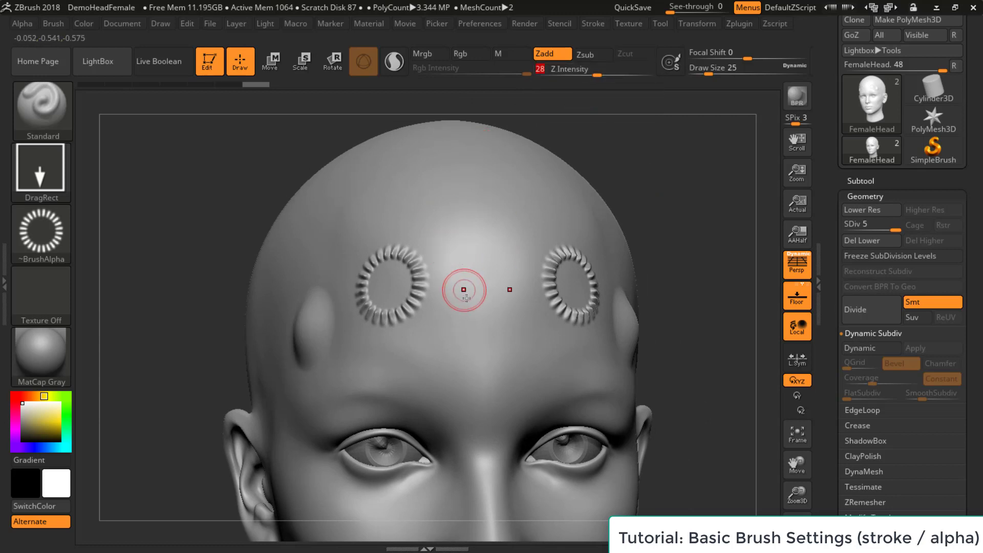
left_click_drag(457, 282, 472, 305)
left_click_drag(647, 179, 581, 246)
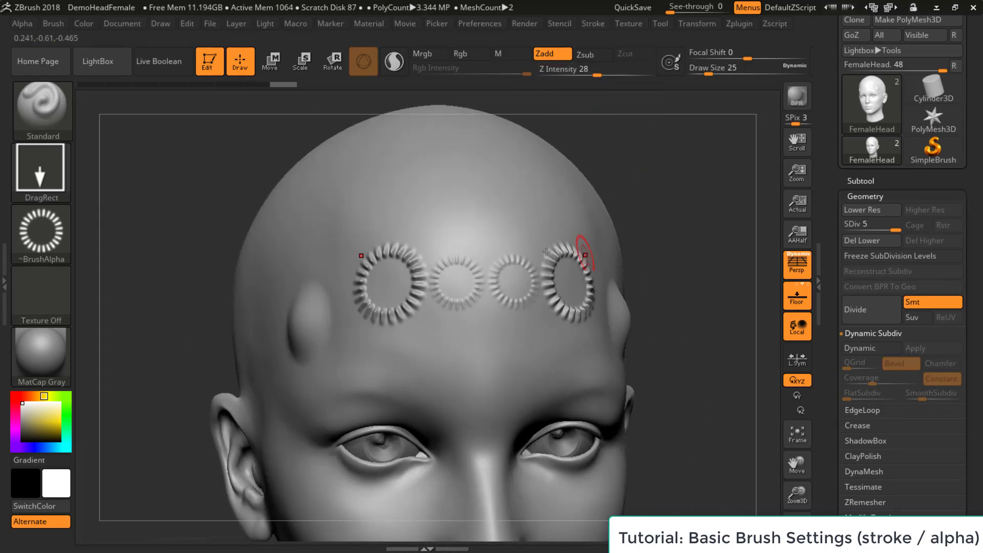
Switch the brush to Zsub and stamp engraved rings above the raised ones, at Z Intensity 28 and 32
left_click(585, 55)
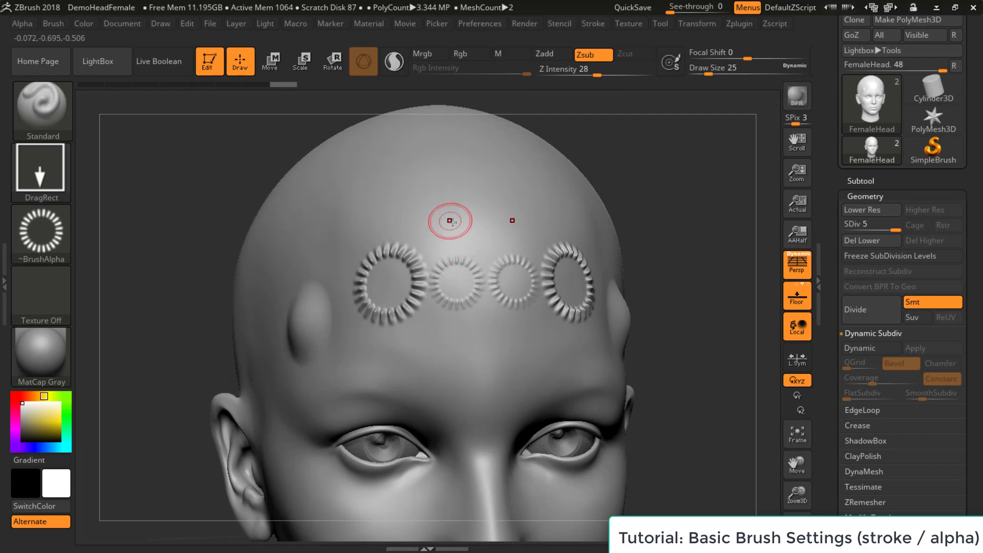
left_click_drag(467, 245, 471, 249)
left_click(600, 75)
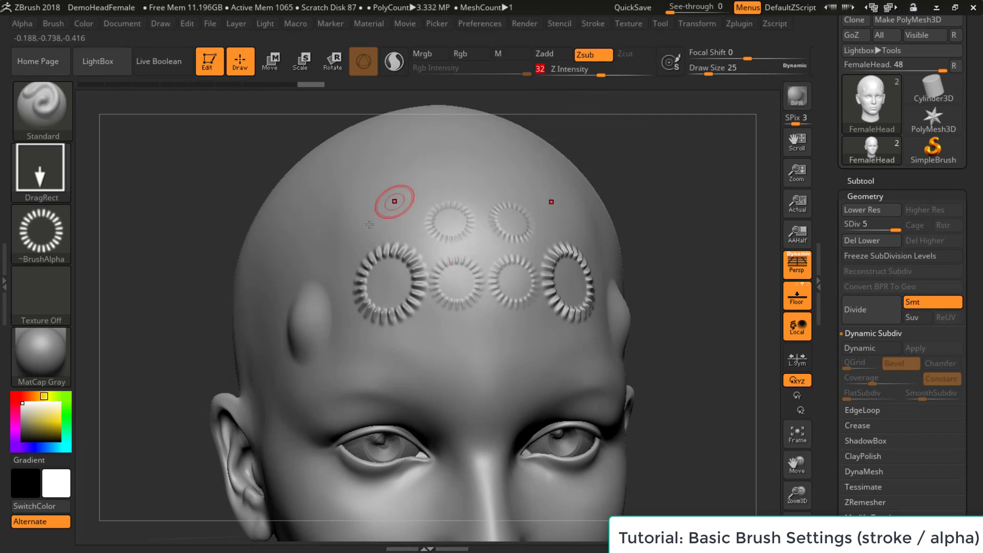
left_click_drag(380, 194, 407, 220)
left_click_drag(628, 189, 710, 178)
Set the Z Intensity to 54 and stamp a deeper engraved ring on the upper side of the head
left_click_drag(600, 74, 620, 74)
left_click_drag(296, 221, 347, 262)
left_click_drag(665, 189, 586, 179)
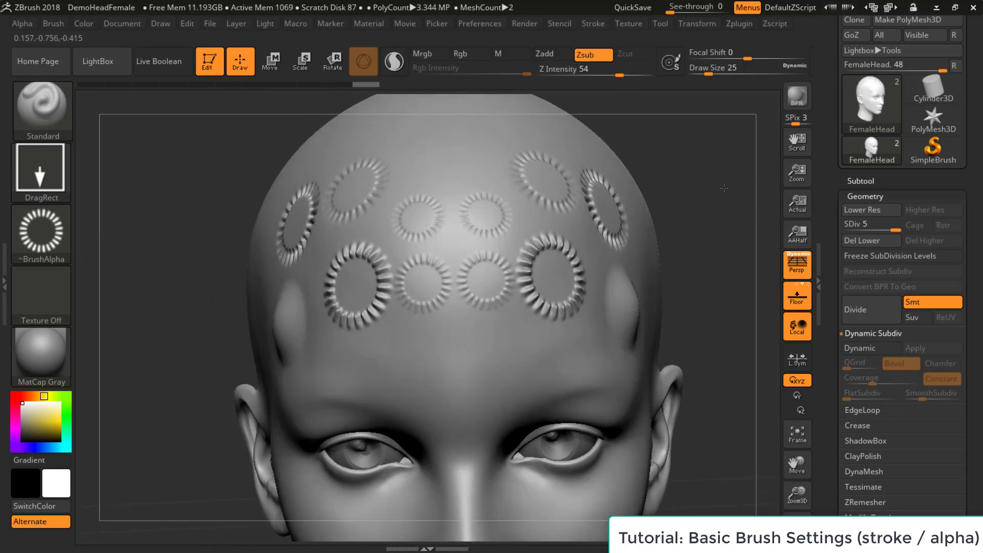
Roll the undo history back to the clean head without stamped rings, at subdivision level 5
left_click_drag(724, 186, 670, 125, "alt")
left_click_drag(639, 174, 605, 134)
left_click_drag(370, 84, 323, 87)
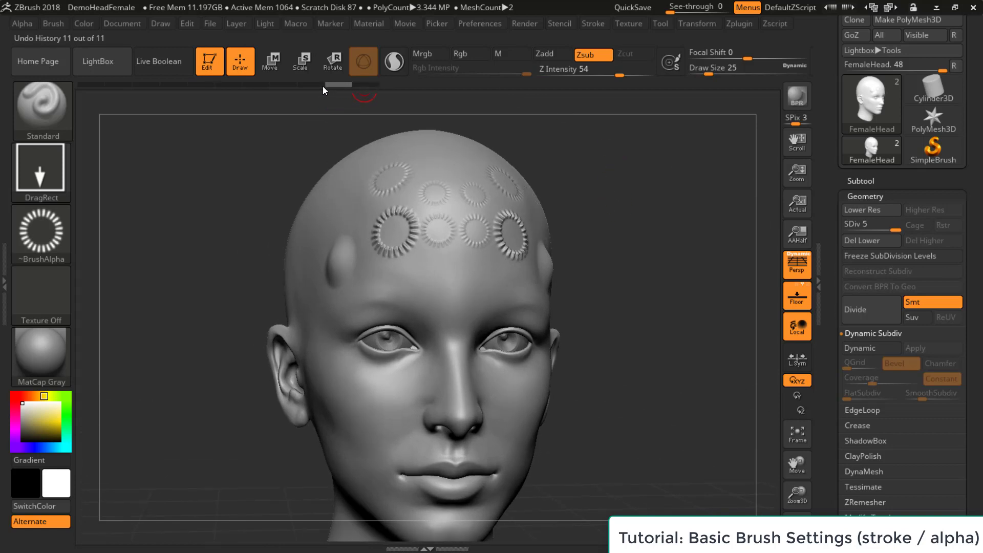
left_click_drag(186, 90, 128, 94)
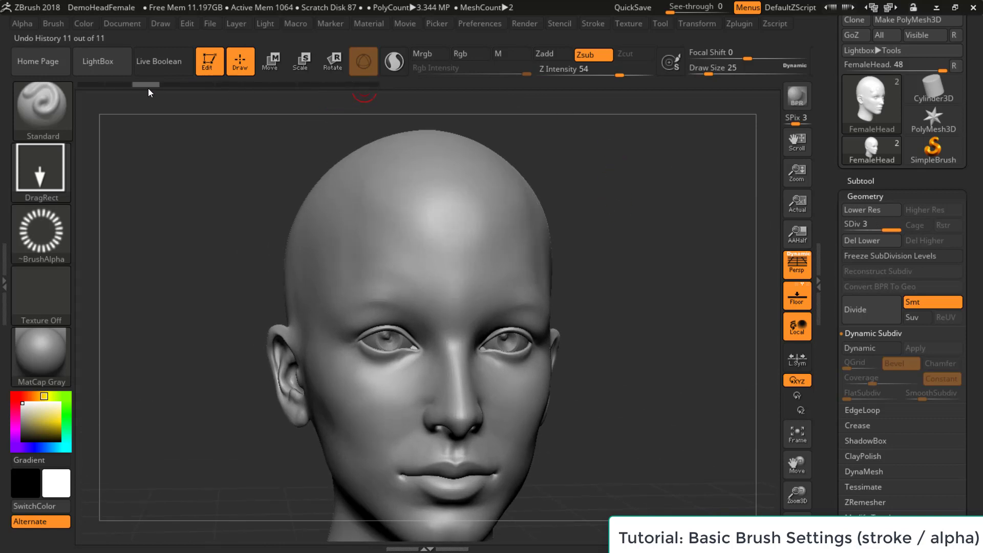
left_click_drag(592, 171, 770, 119)
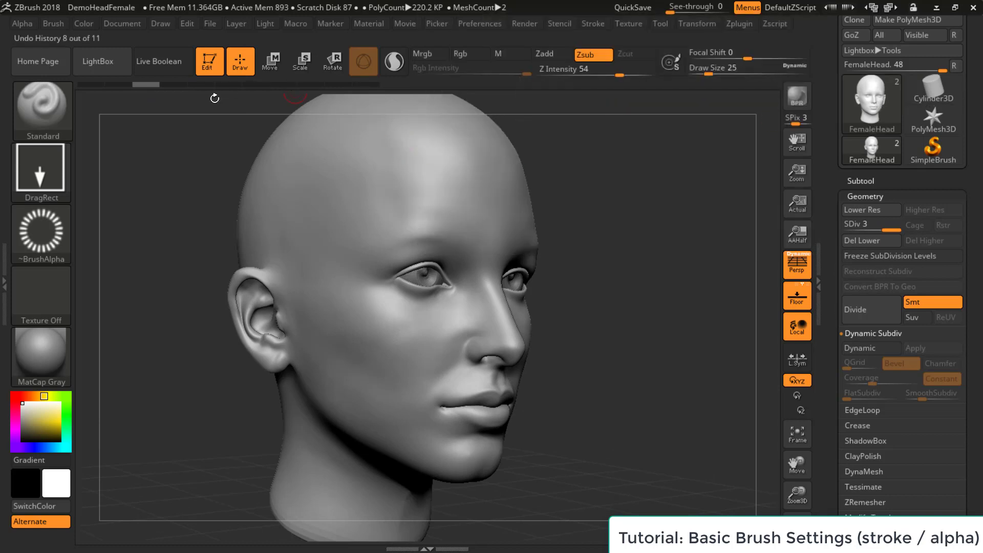
mouse_move(207, 81)
left_mouse_down()
mouse_move(248, 80)
mouse_move(208, 80)
mouse_move(230, 81)
left_mouse_up()
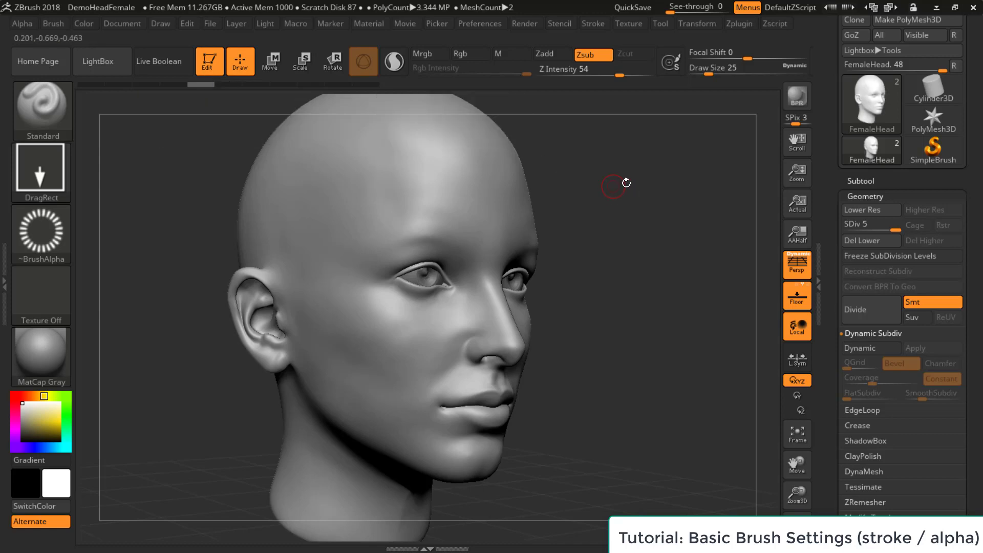
Stamp an engraved notched ring on the temple with the current ring alpha
left_click_drag(645, 216, 669, 248, "shift")
left_click(43, 231)
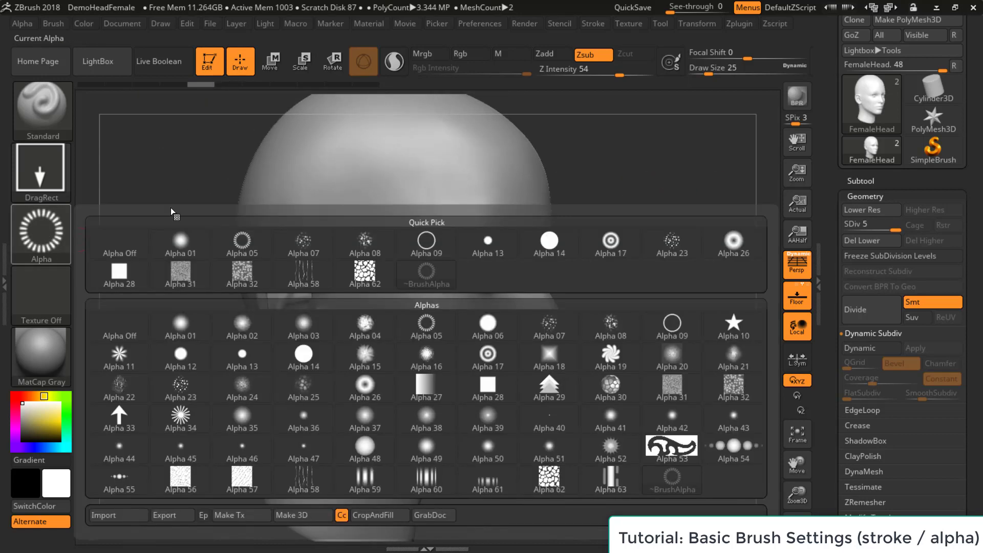
left_click_drag(379, 236, 403, 270)
mouse_move(686, 235)
left_mouse_down()
mouse_move(647, 232)
mouse_move(678, 243)
mouse_move(680, 220)
mouse_move(686, 245)
left_mouse_up()
Switch to Alpha 09 and stamp a larger plain ring around the notched ring on the temple
left_click(42, 233)
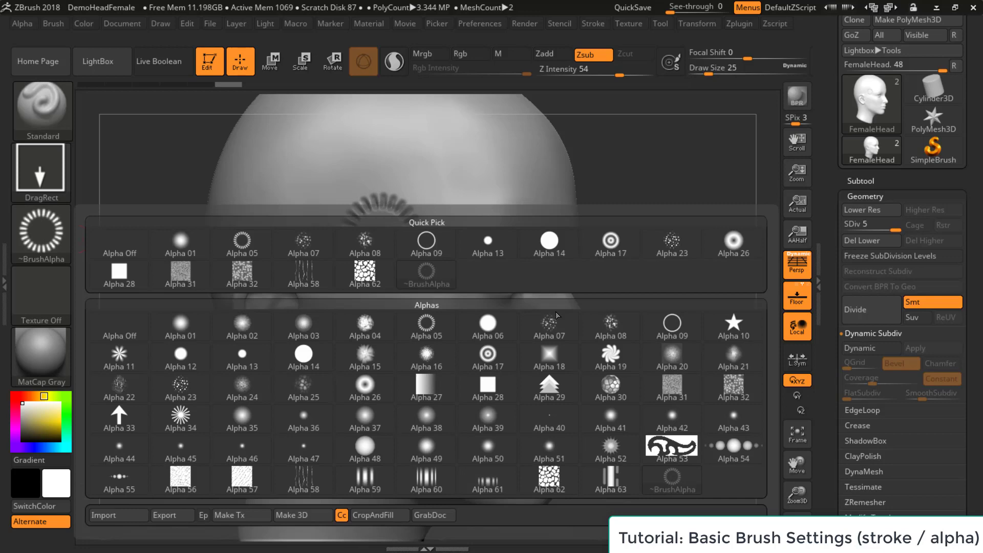
left_click(672, 323)
left_click_drag(397, 245, 447, 279)
left_click_drag(707, 273, 690, 243)
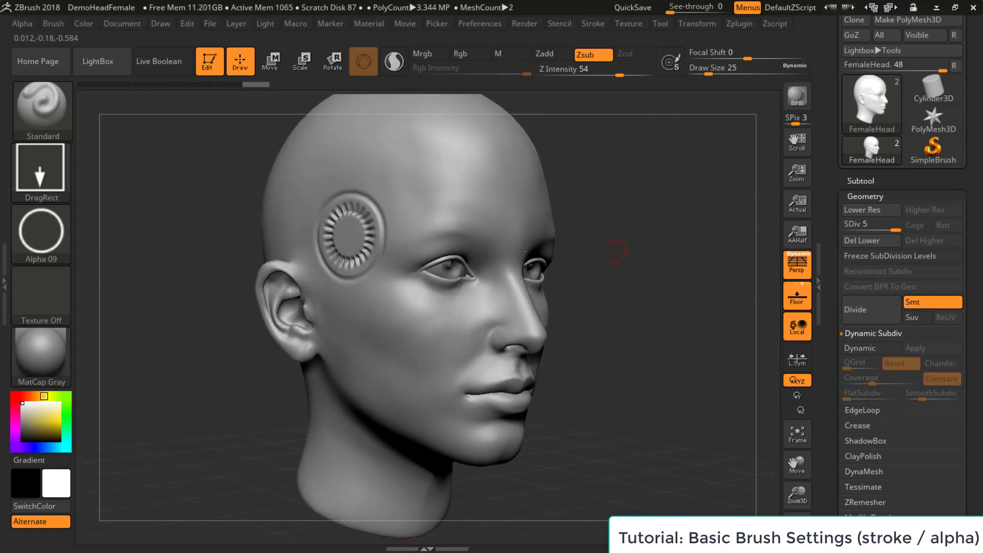
Load Alpha 08, set the Z Intensity to 13 and stamp skin pores on the cheek and the side of the nose
left_click(45, 184)
left_click(55, 232)
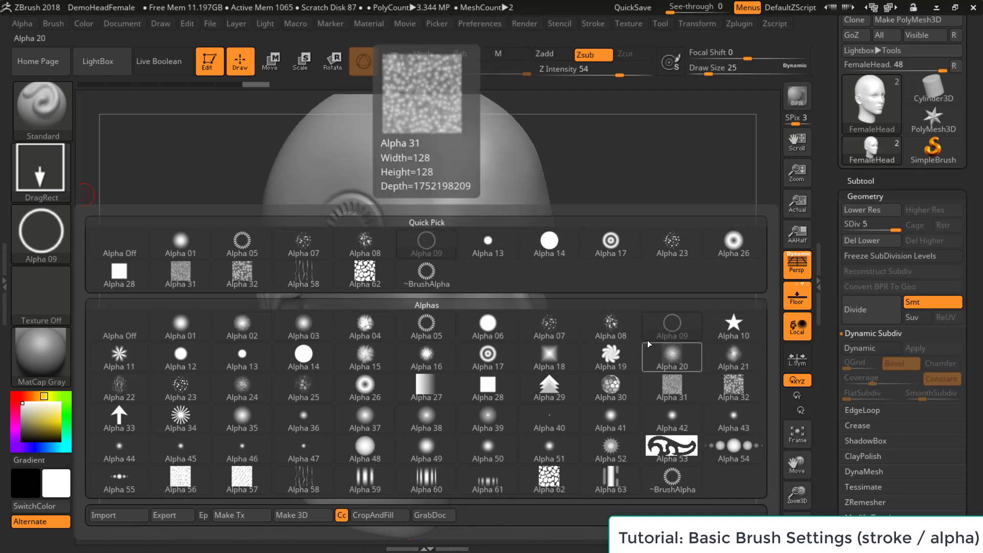
left_click(611, 324)
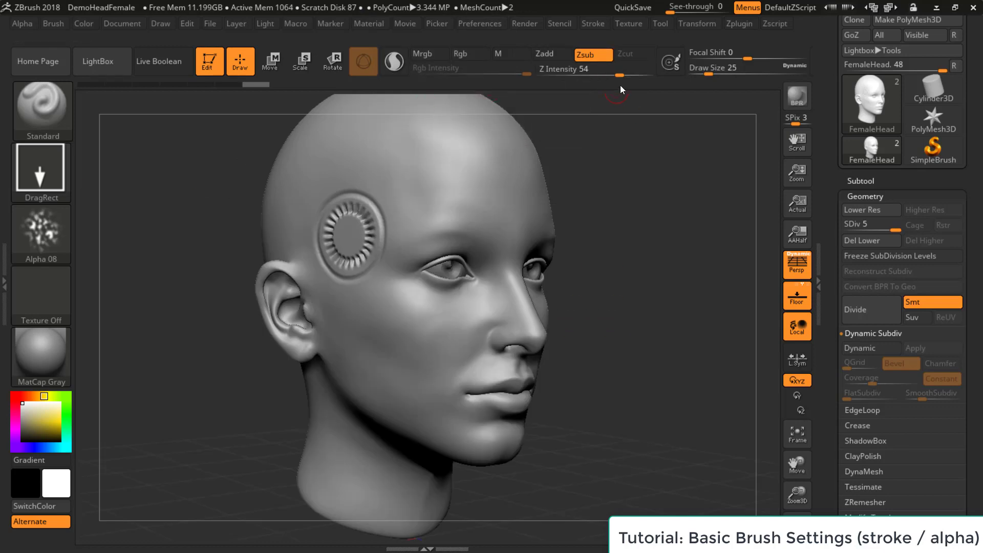
left_click_drag(619, 77, 576, 75)
left_click_drag(652, 239, 669, 281, "alt")
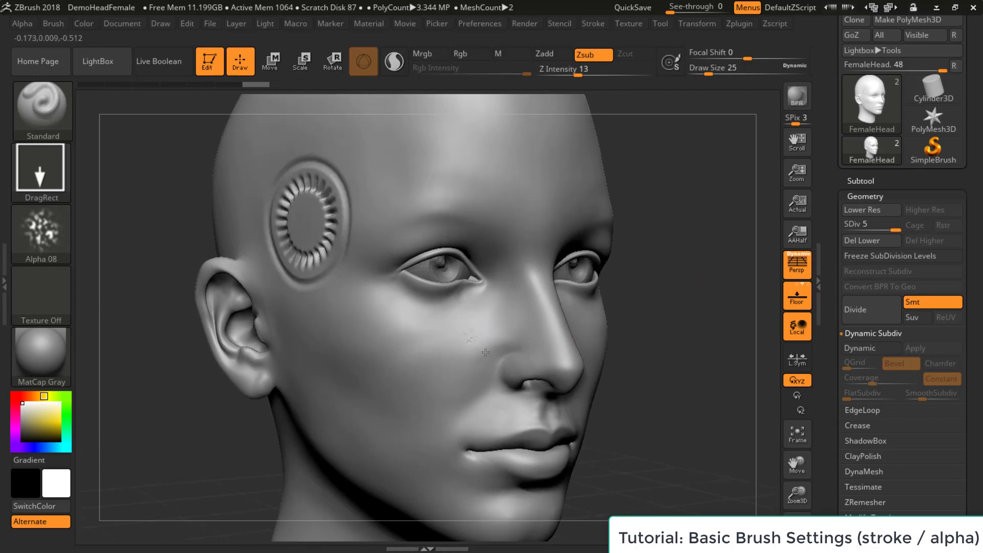
left_click_drag(487, 335, 495, 338)
mouse_move(679, 309)
left_mouse_down()
mouse_move(669, 290)
mouse_move(711, 317)
mouse_move(684, 308)
left_mouse_up()
mouse_move(472, 350)
left_mouse_down()
mouse_move(469, 333)
mouse_move(489, 338)
left_mouse_up()
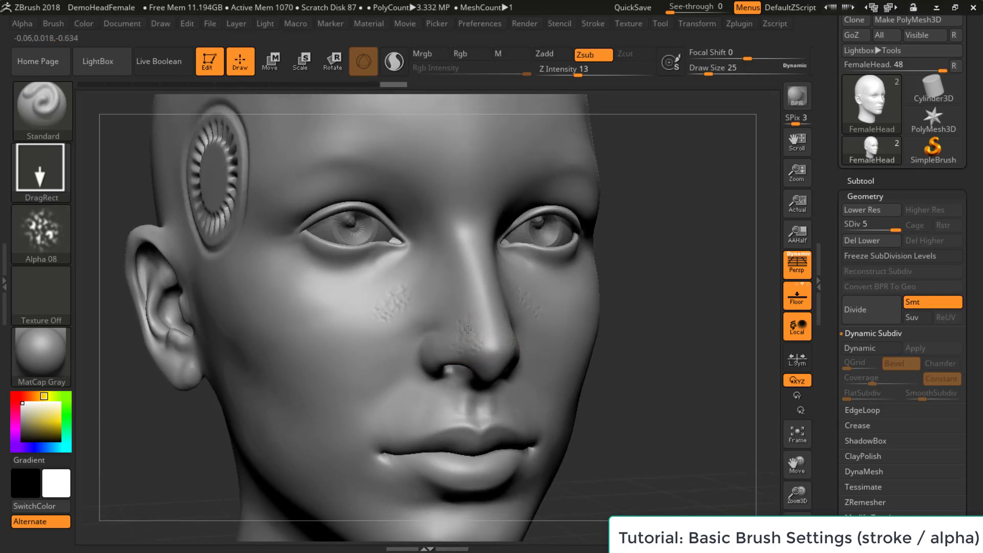
left_click(491, 335)
Smooth away the stamped pores on the nose and cheek
key("shift")
key("shift")
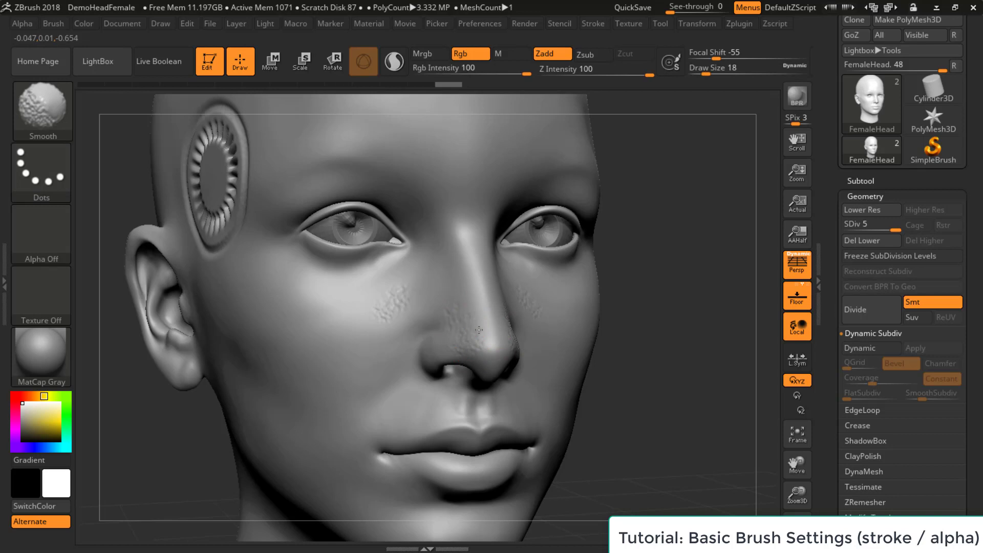
left_click_drag(480, 331, 469, 347, "shift")
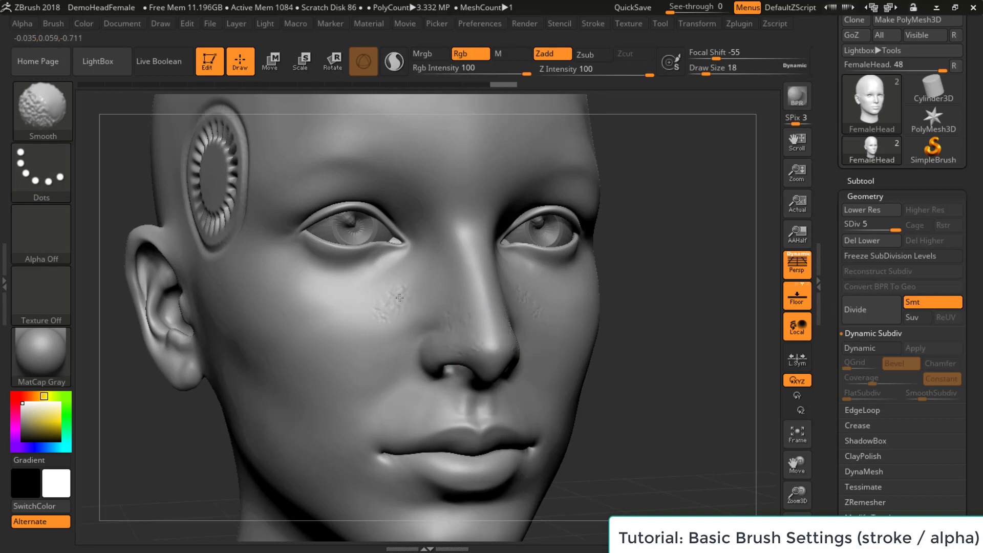
left_click_drag(337, 264, 402, 302, "shift")
left_click_drag(661, 287, 712, 307)
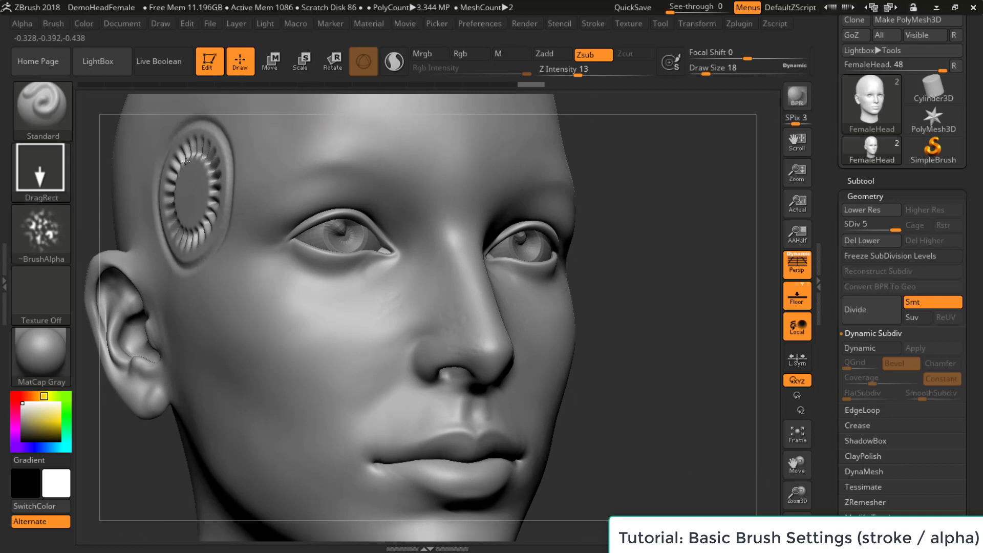
Load Alpha 32 and set the Z Intensity to 7 for finer skin pores on the nose
left_click(41, 232)
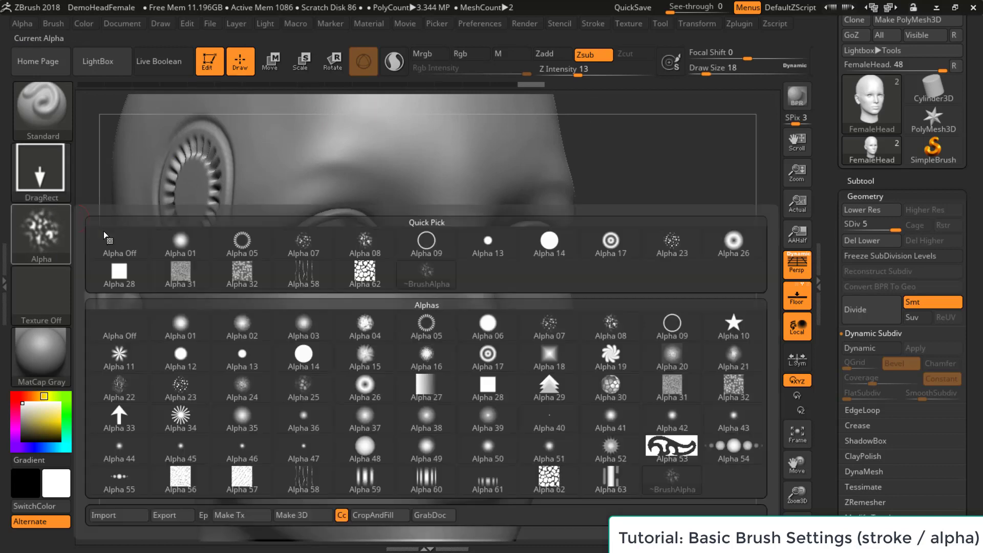
left_click(718, 394)
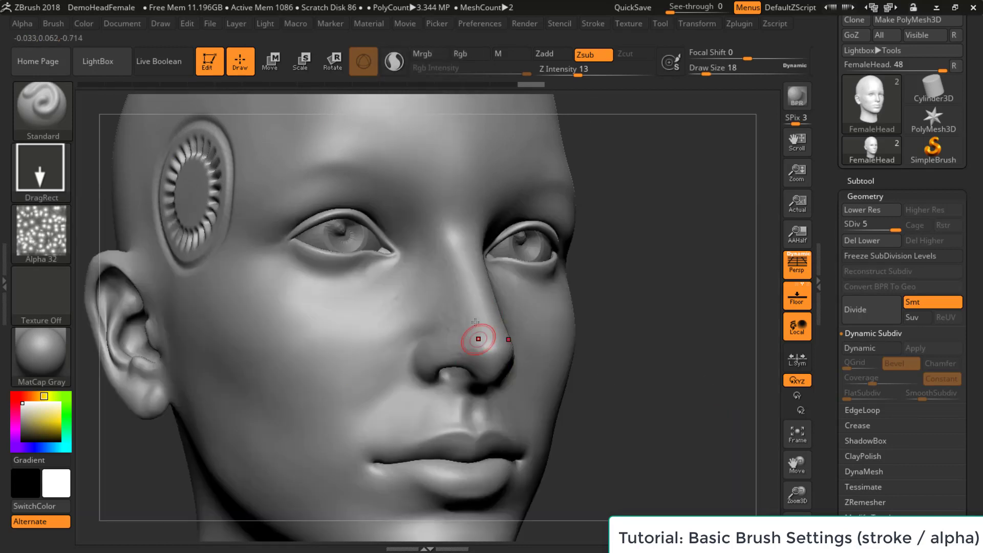
left_click(577, 69)
type("9")
key("Return")
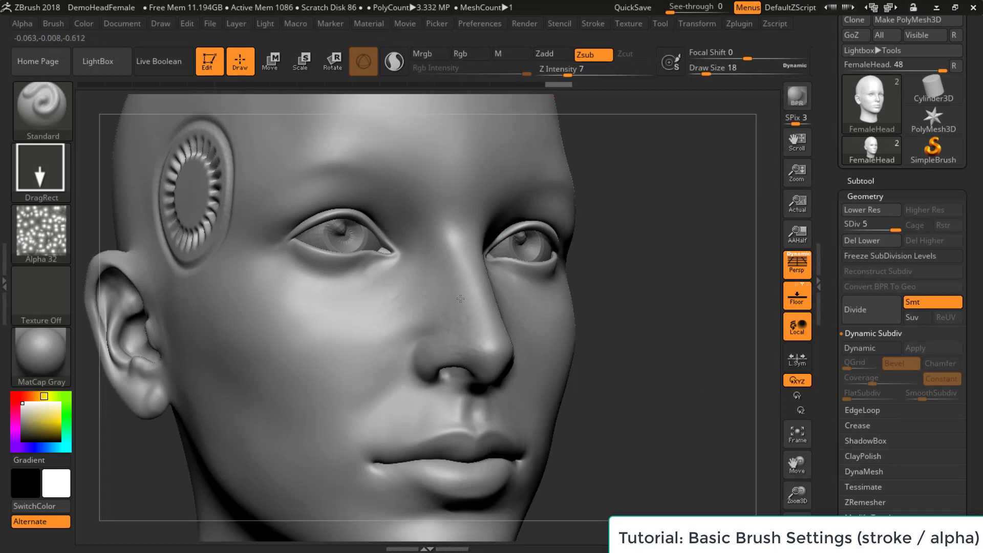
left_click(565, 70)
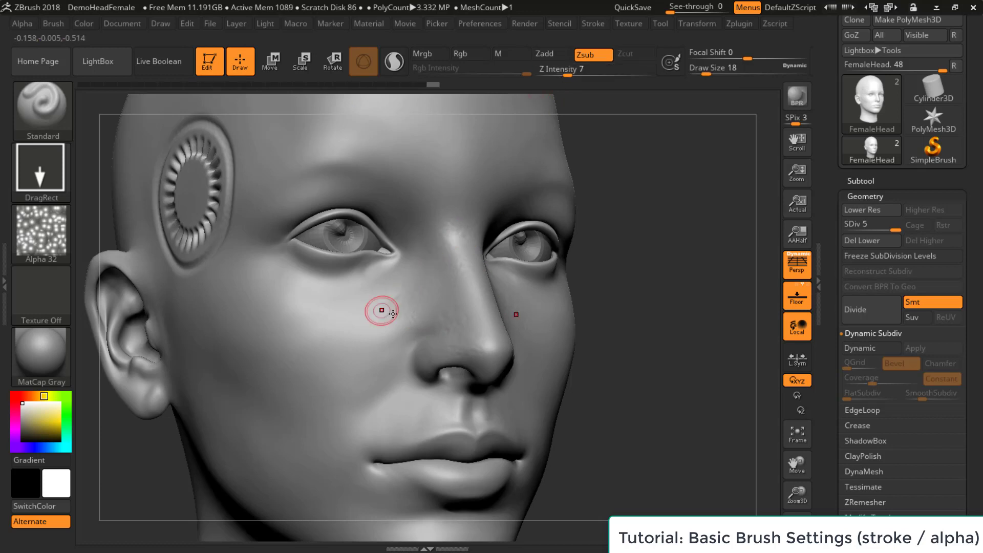
Set the Z Intensity to 11 and stamp several patches of pores across the cheek beside the nose
left_click(563, 70)
type("11")
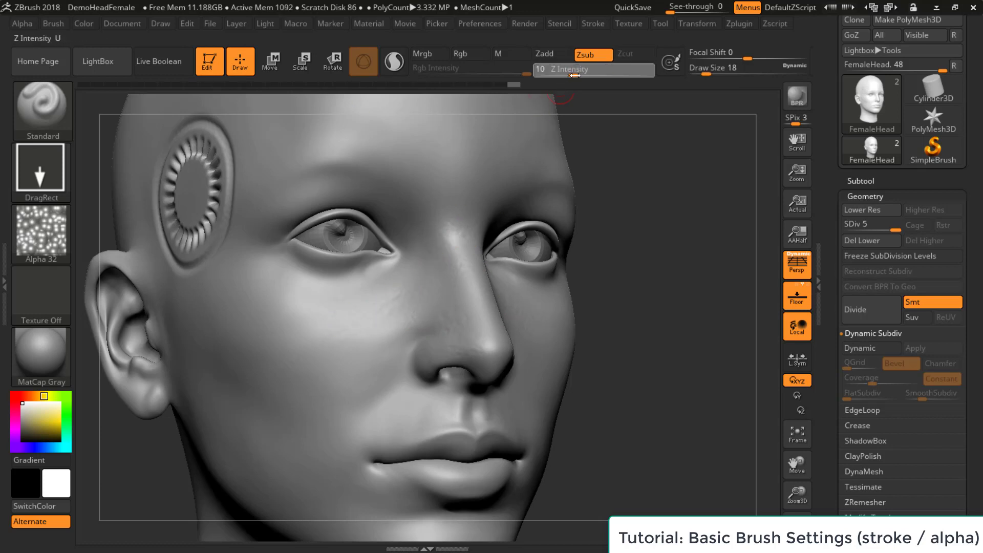
key("Return")
left_click_drag(455, 295, 400, 354)
mouse_move(398, 358)
left_mouse_down()
mouse_move(369, 360)
mouse_move(356, 345)
left_mouse_up()
left_click_drag(395, 364, 382, 352)
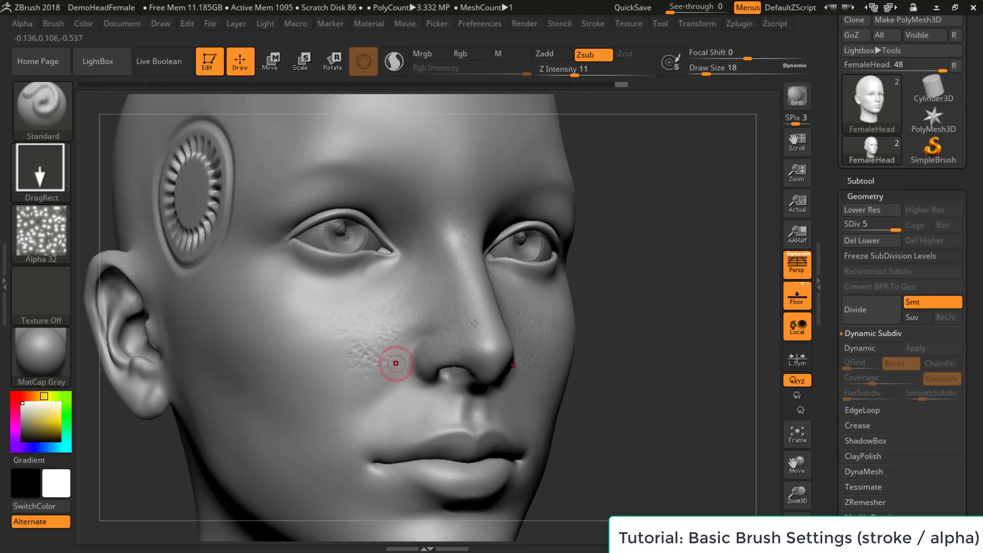
mouse_move(599, 354)
left_mouse_down()
mouse_move(592, 279)
mouse_move(609, 354)
left_mouse_up()
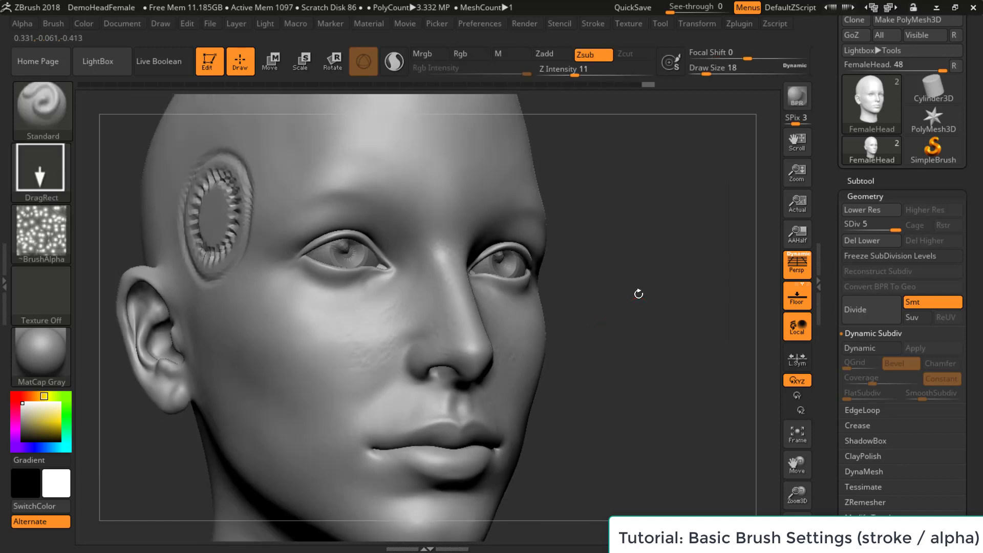
Change the stroke type to Spray and set the draw size to 44
left_click(59, 184)
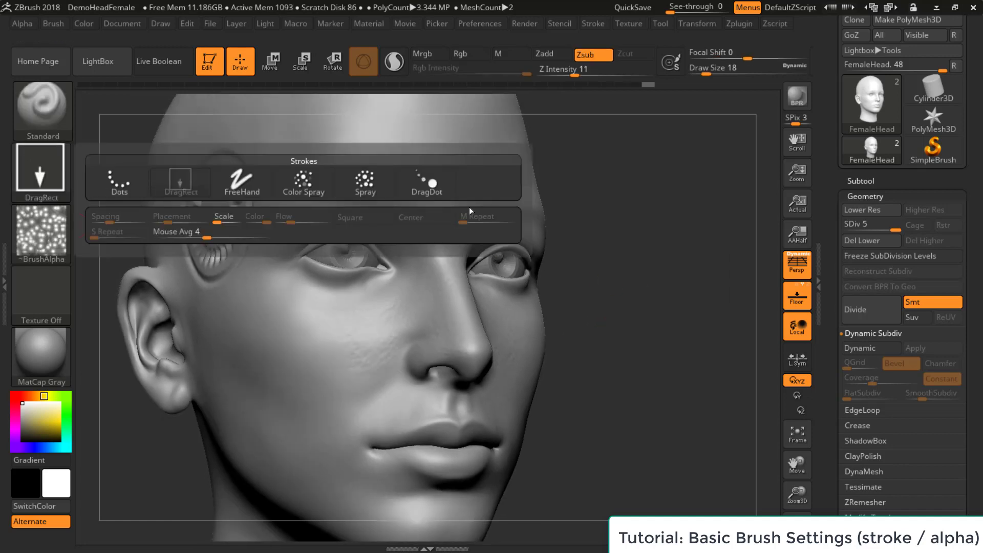
mouse_move(196, 184)
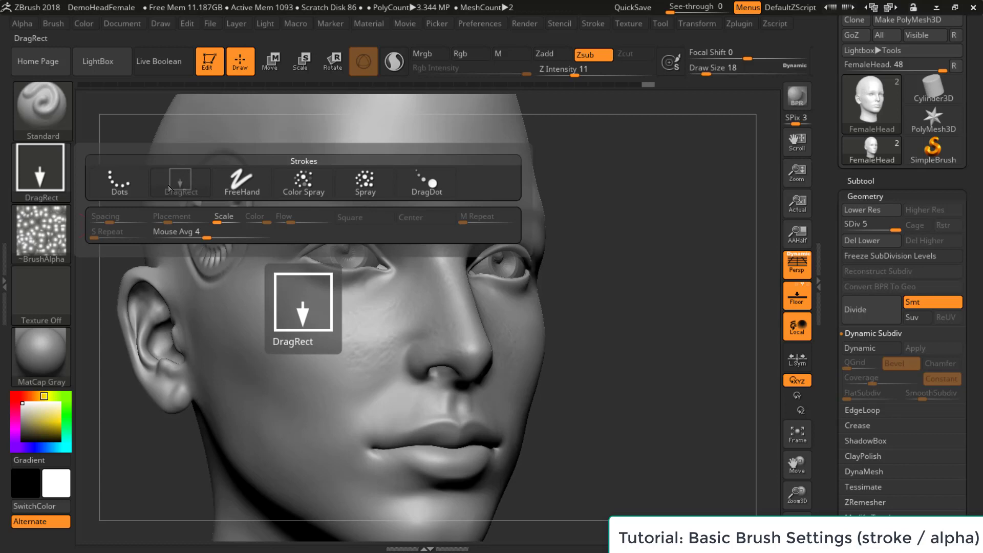
left_click(365, 182)
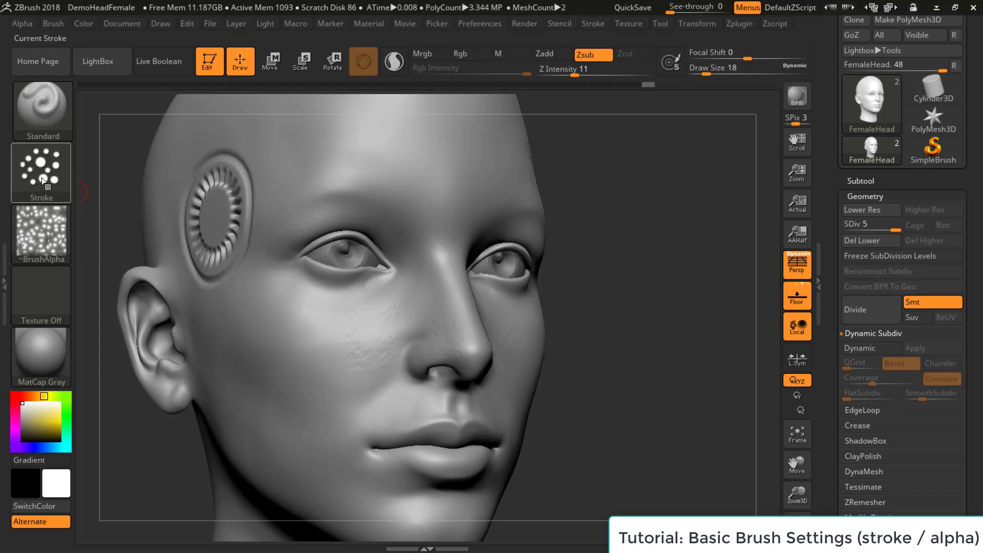
mouse_move(643, 290)
left_mouse_down()
mouse_move(654, 286)
mouse_move(603, 274)
mouse_move(665, 292)
mouse_move(450, 303)
mouse_move(431, 291)
left_mouse_up()
key("s")
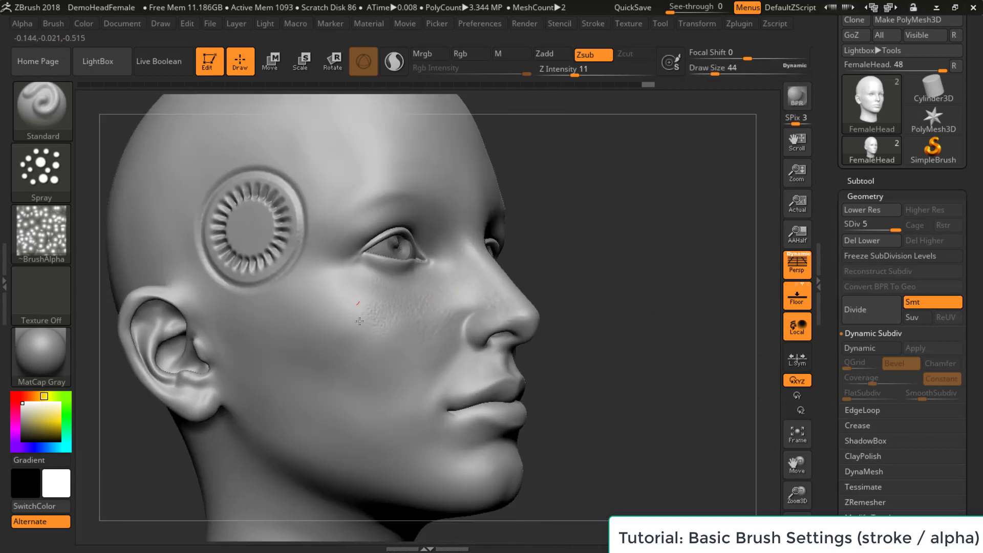
Set the Z Intensity to 4 and spray subtle pores over the cheek and forehead
left_click(564, 71)
type("6")
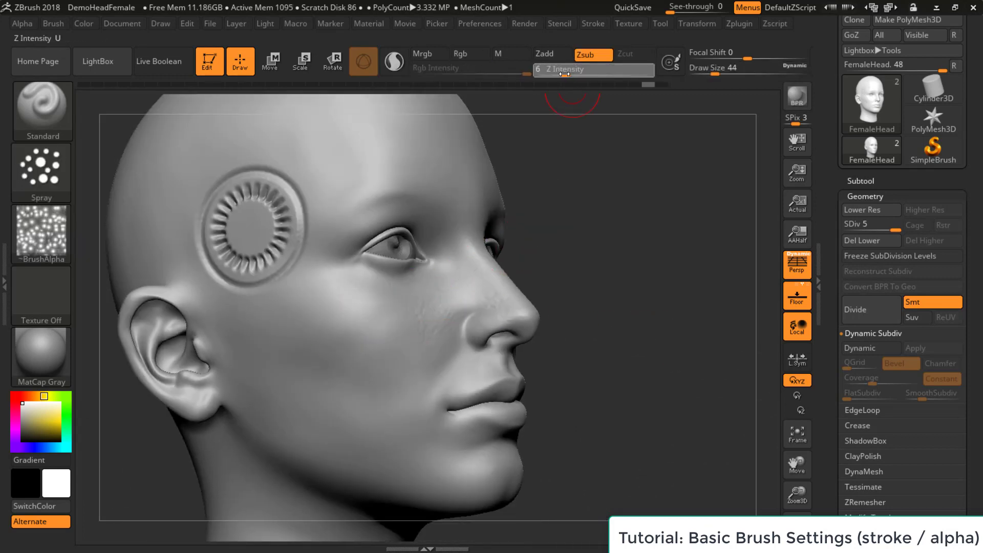
left_click_drag(562, 75, 559, 76)
mouse_move(410, 320)
left_mouse_down()
mouse_move(431, 297)
mouse_move(406, 319)
left_mouse_up()
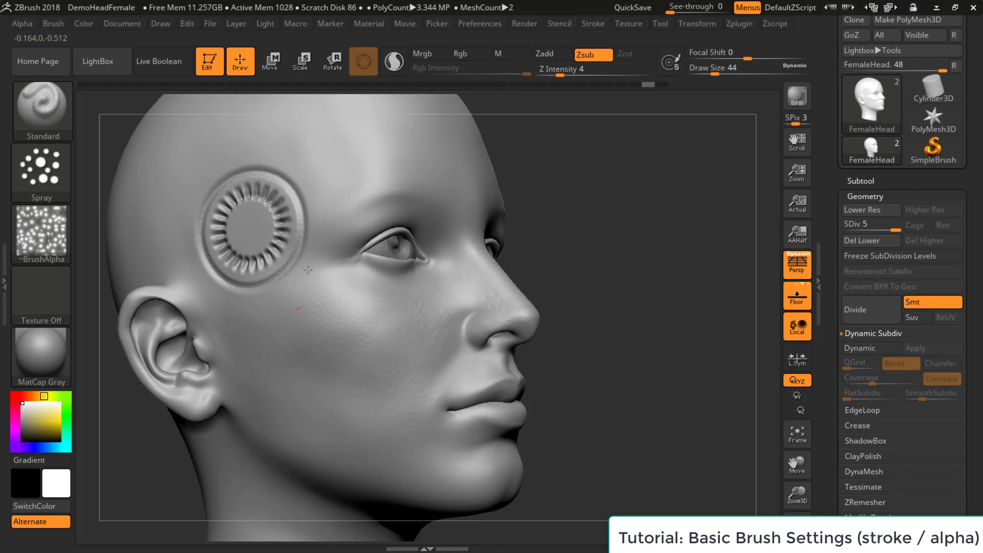
left_click_drag(373, 173, 375, 176)
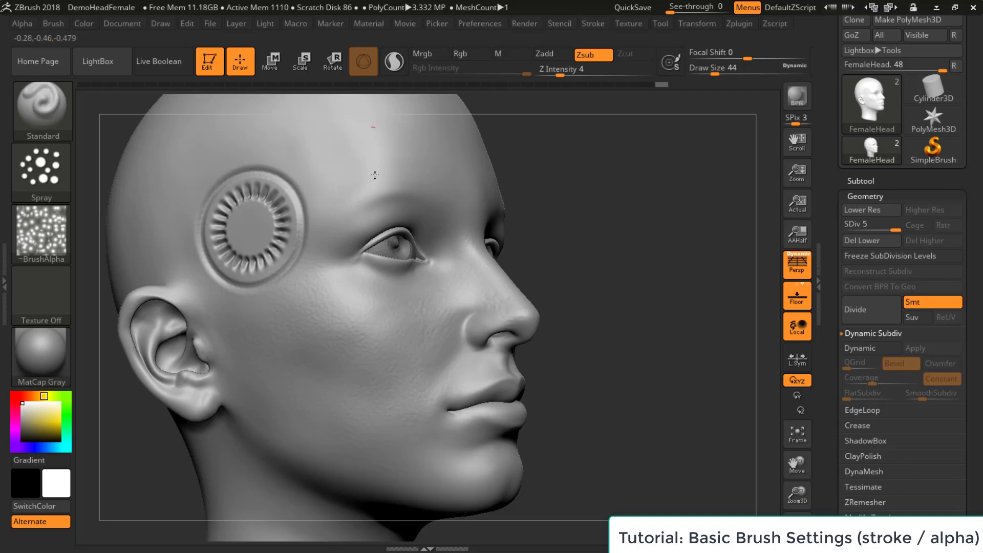
Reduce the draw size to 33 and spray pores above the upper lip
left_click_drag(603, 245, 465, 307)
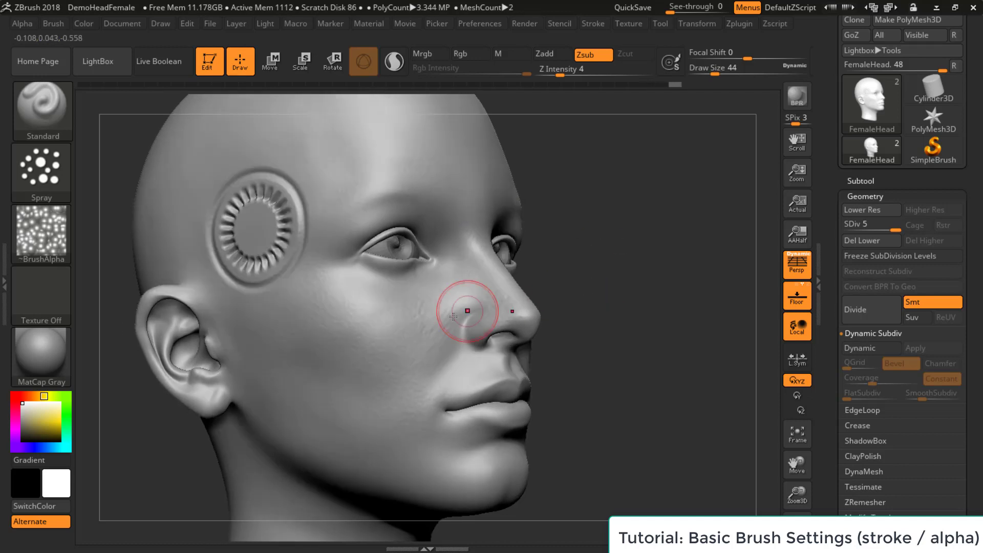
left_click_drag(599, 373, 466, 373)
key("s")
key("s")
left_click_drag(681, 348, 676, 394, "alt")
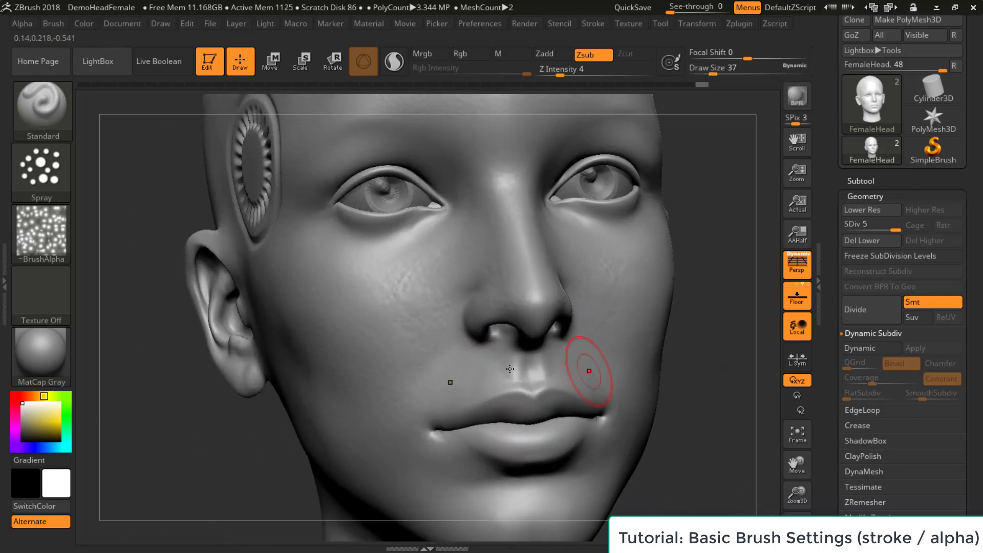
key("s")
left_click_drag(504, 365, 524, 355)
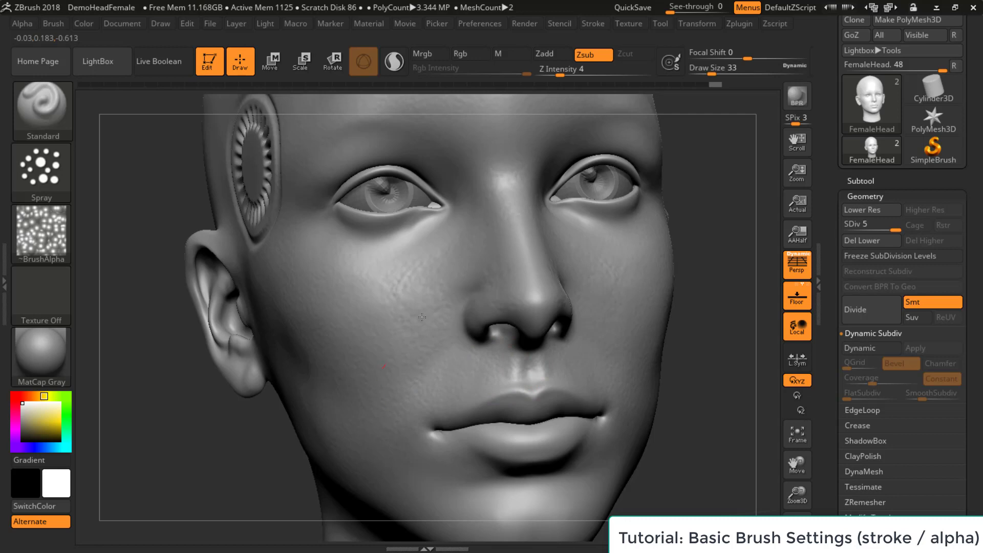
Spray more pores over the upper cheek and the bridge of the nose
left_click_drag(422, 317, 405, 289)
left_click_drag(723, 280, 644, 297, "alt")
mouse_move(645, 297)
left_mouse_down()
mouse_move(601, 308)
mouse_move(702, 307)
left_mouse_up()
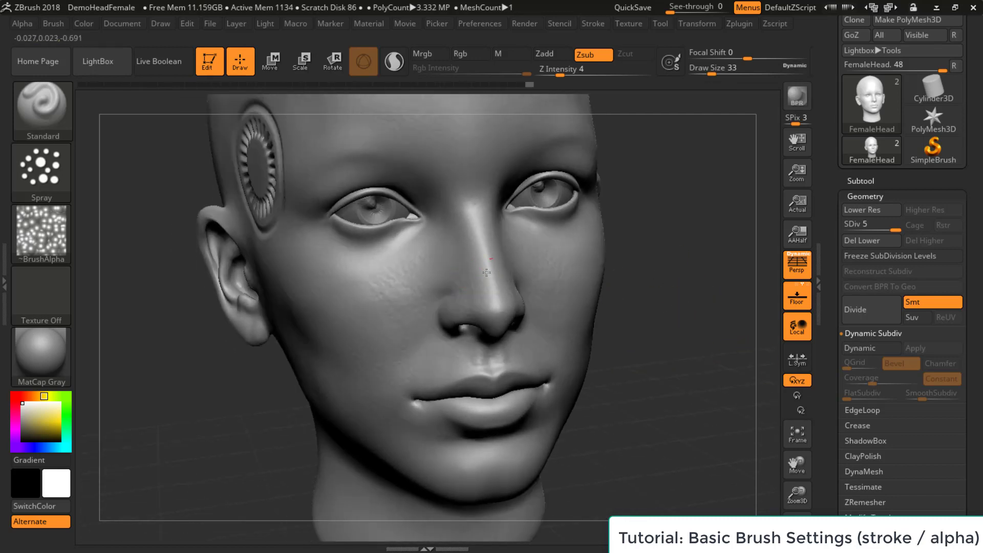
left_click_drag(685, 249, 724, 240)
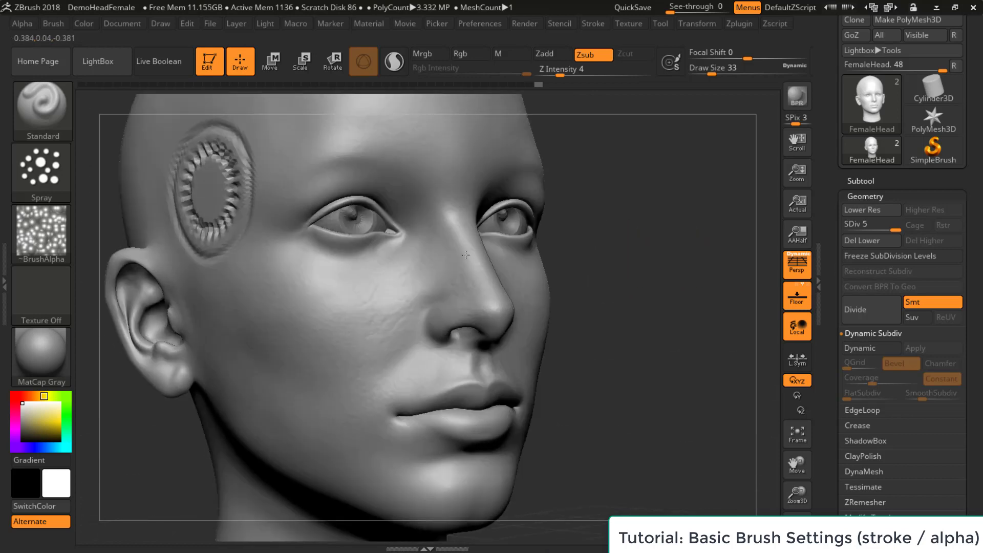
left_click_drag(408, 273, 374, 273)
Spray pores down the lower cheek and along the jaw and chin
mouse_move(702, 221)
left_mouse_down("alt")
mouse_move(630, 228)
mouse_move(608, 246)
mouse_move(663, 256)
left_mouse_up("alt")
mouse_move(394, 295)
left_mouse_down()
mouse_move(392, 309)
mouse_move(367, 296)
mouse_move(410, 456)
left_mouse_up()
mouse_move(615, 455)
left_mouse_down("alt")
mouse_move(613, 409)
mouse_move(389, 420)
left_mouse_up("alt")
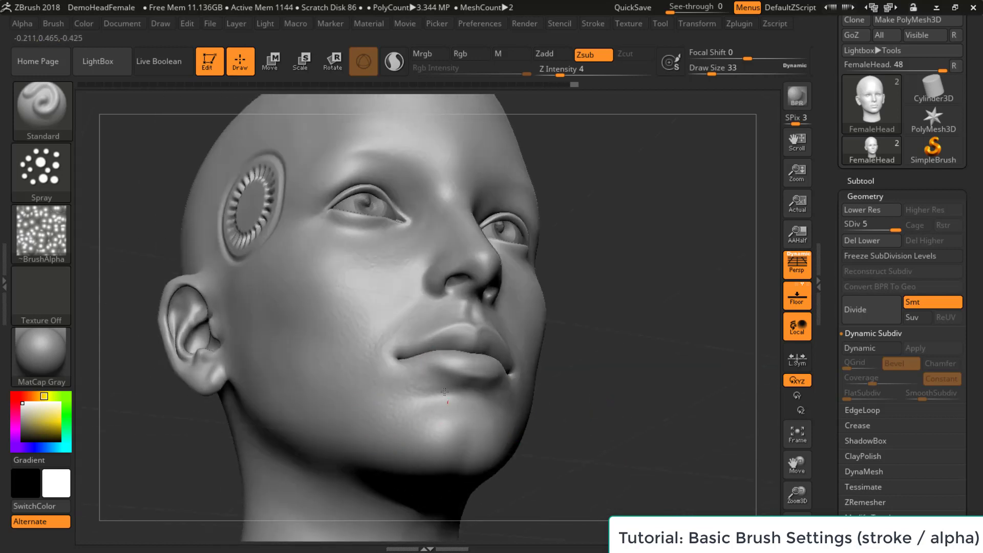
left_click_drag(392, 429, 439, 441)
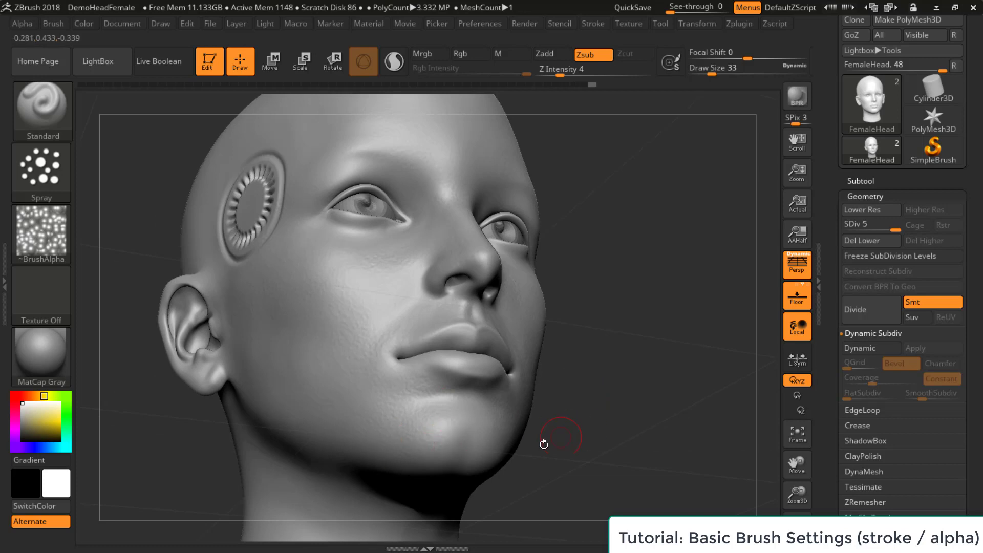
Spray more pores over the cheek and around the side of the nose
left_click_drag(618, 383, 551, 348)
mouse_move(404, 277)
left_mouse_down()
mouse_move(361, 272)
mouse_move(373, 292)
left_mouse_up()
mouse_move(629, 364)
left_mouse_down()
mouse_move(635, 315)
mouse_move(623, 294)
mouse_move(645, 356)
mouse_move(643, 298)
mouse_move(625, 294)
mouse_move(632, 292)
mouse_move(475, 274)
left_mouse_up()
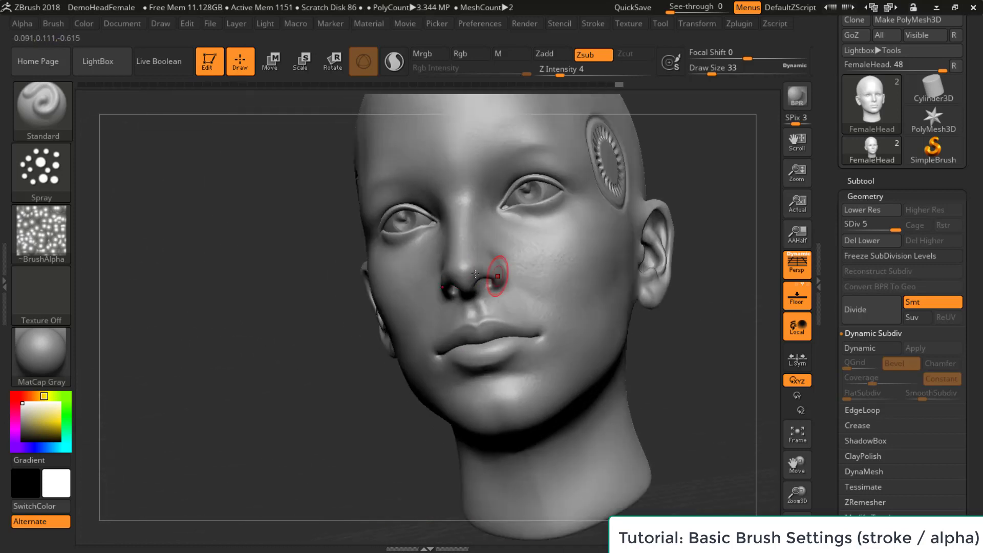
left_click_drag(112, 205, 79, 289, "alt")
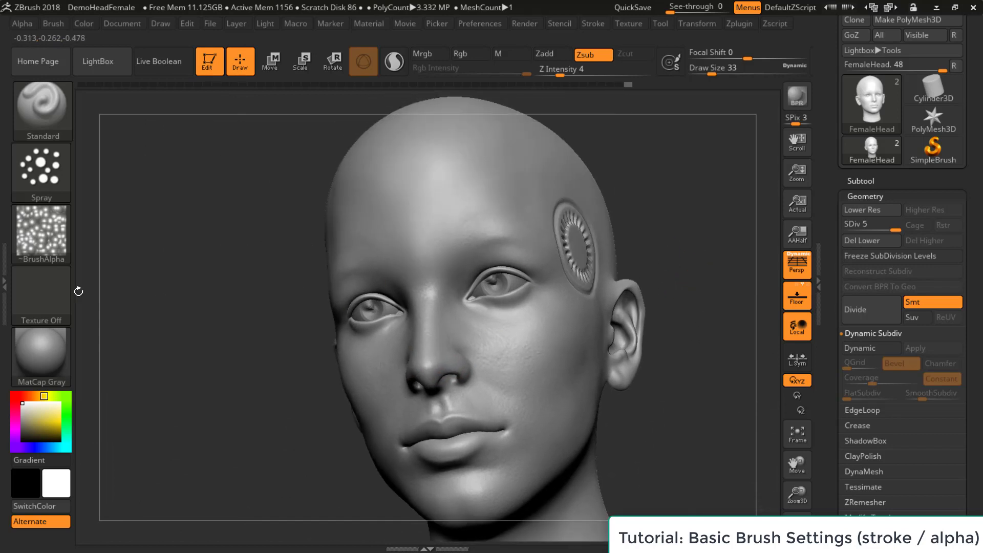
Spray pores across the forehead from both sides of the head
left_click_drag(657, 205, 558, 225)
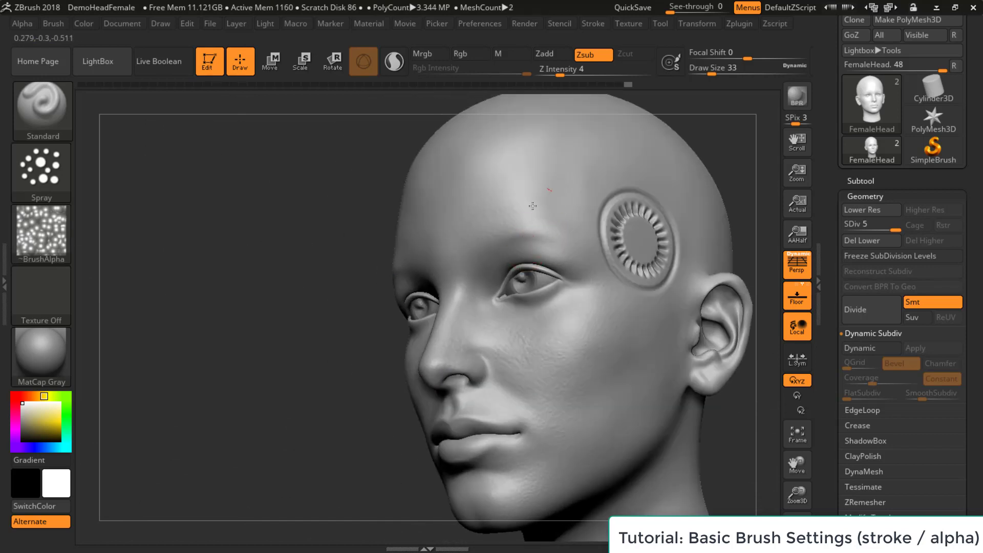
left_click_drag(498, 149, 514, 153)
mouse_move(671, 122)
left_mouse_down()
mouse_move(761, 109)
mouse_move(771, 119)
left_mouse_up()
left_click_drag(371, 205, 372, 185)
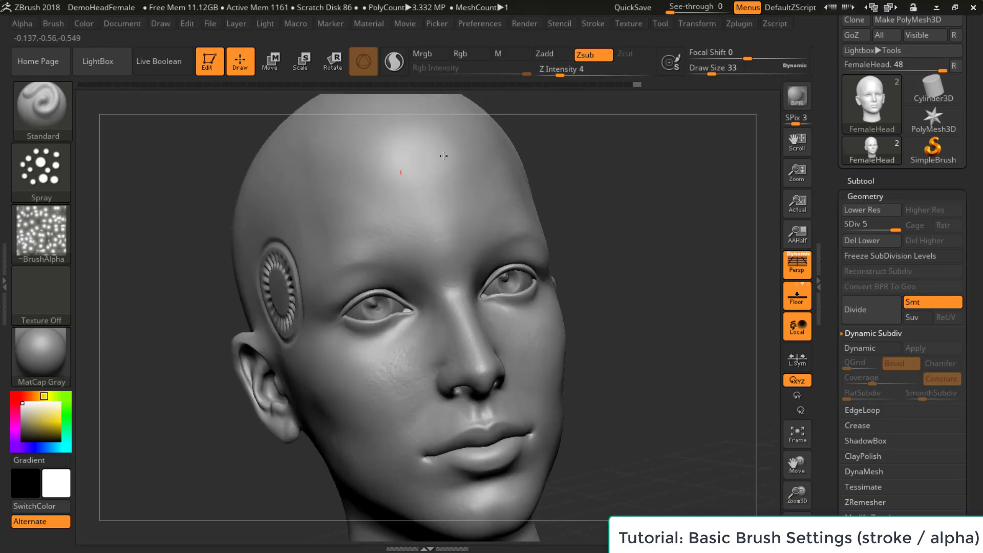
left_click_drag(414, 126, 416, 133)
Continue the pores over the temple, the middle of the forehead and the bridge of the nose
key("f")
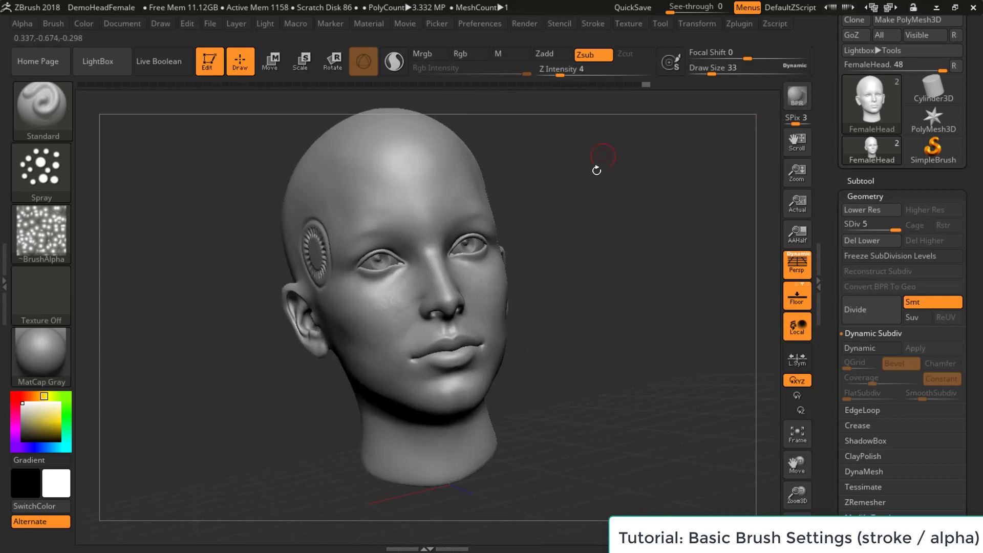
left_click_drag(596, 169, 653, 166)
left_click_drag(345, 231, 340, 184)
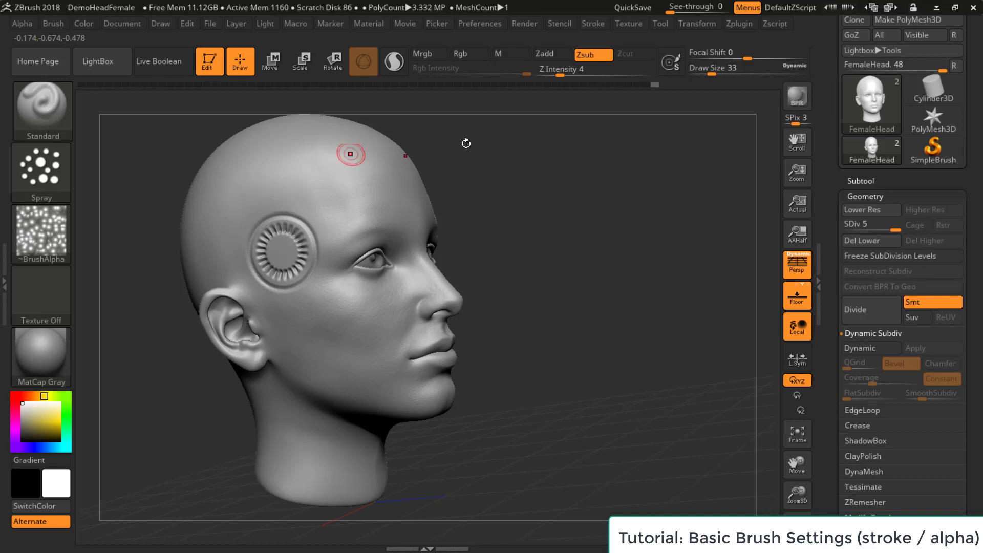
left_click_drag(465, 143, 371, 133)
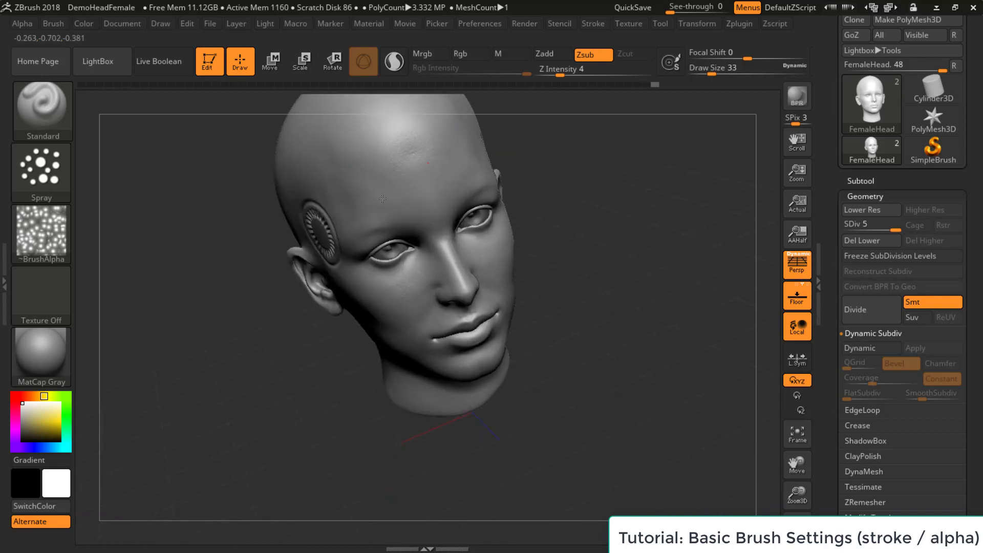
left_click_drag(427, 162, 431, 190)
left_click_drag(459, 237, 461, 230)
Spray pores over the chin and the lower cheek beside the mouth
mouse_move(632, 279)
left_mouse_down("alt")
mouse_move(639, 321)
mouse_move(658, 311)
left_mouse_up("alt")
left_click_drag(445, 374, 447, 378)
mouse_move(635, 281)
left_mouse_down()
mouse_move(656, 261)
mouse_move(517, 240)
left_mouse_up()
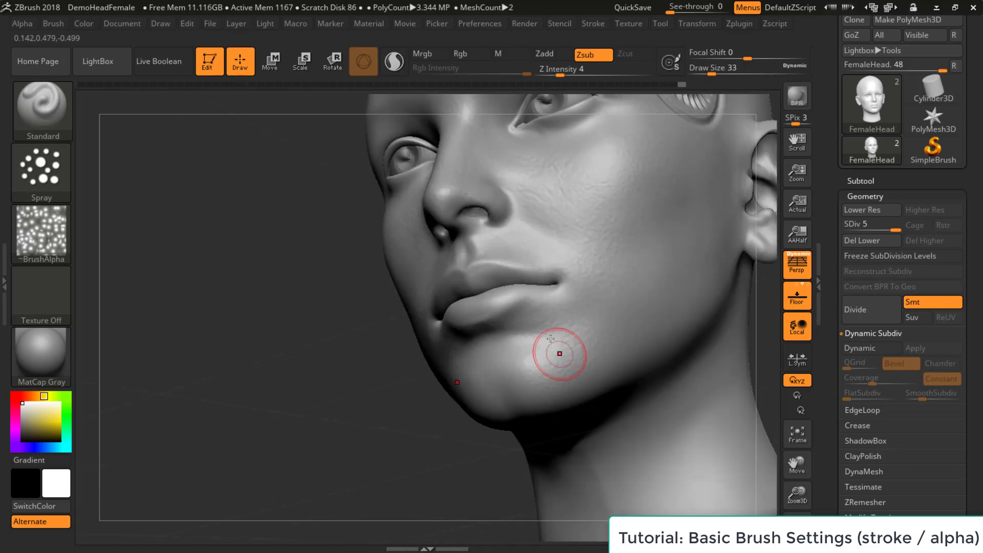
left_click_drag(559, 353, 573, 274)
left_click_drag(554, 231, 558, 226)
Spray pores over the side of the neck below the jaw
left_click_drag(363, 340, 376, 231)
mouse_move(373, 371)
left_mouse_down()
mouse_move(663, 262)
mouse_move(736, 154)
mouse_move(693, 189)
mouse_move(724, 226)
mouse_move(663, 189)
mouse_move(665, 208)
mouse_move(632, 159)
left_mouse_up()
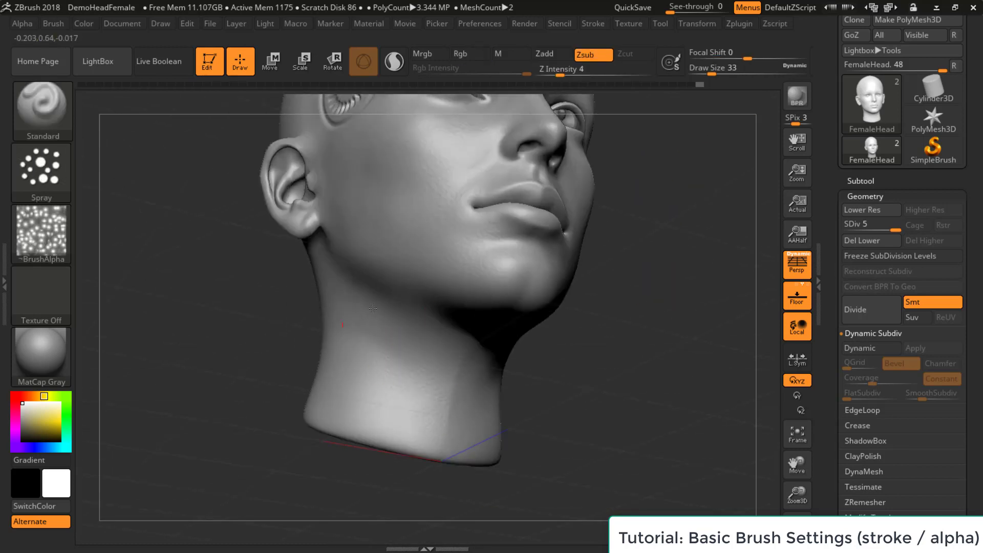
left_click_drag(584, 296, 634, 324)
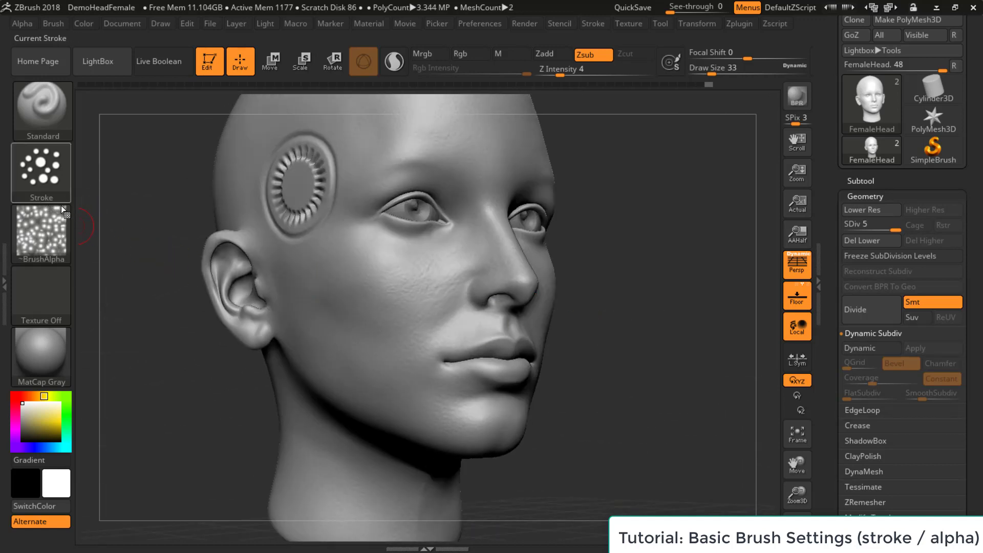
Switch the brush to Alpha 13 with the Dots stroke
left_click(43, 228)
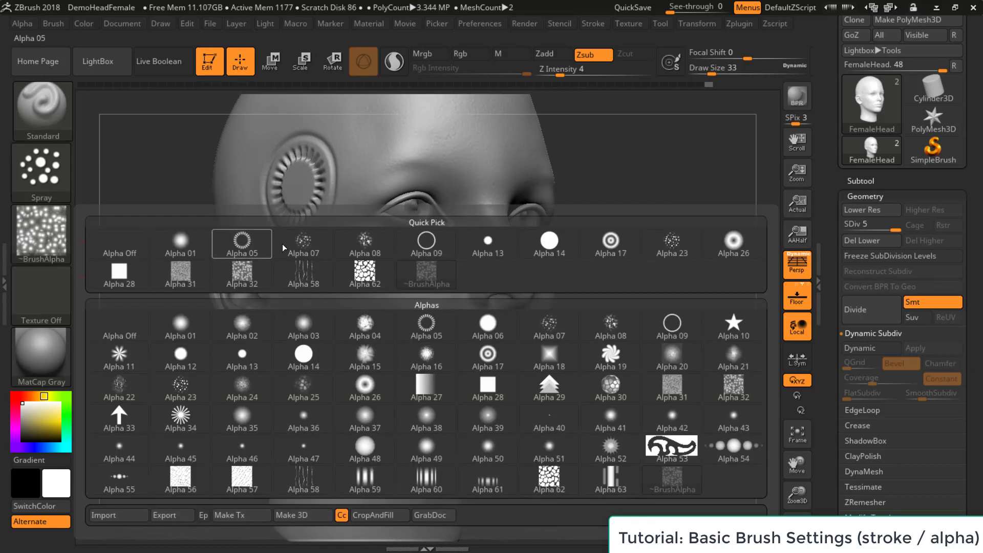
left_click(261, 357)
left_click(58, 186)
left_click(118, 181)
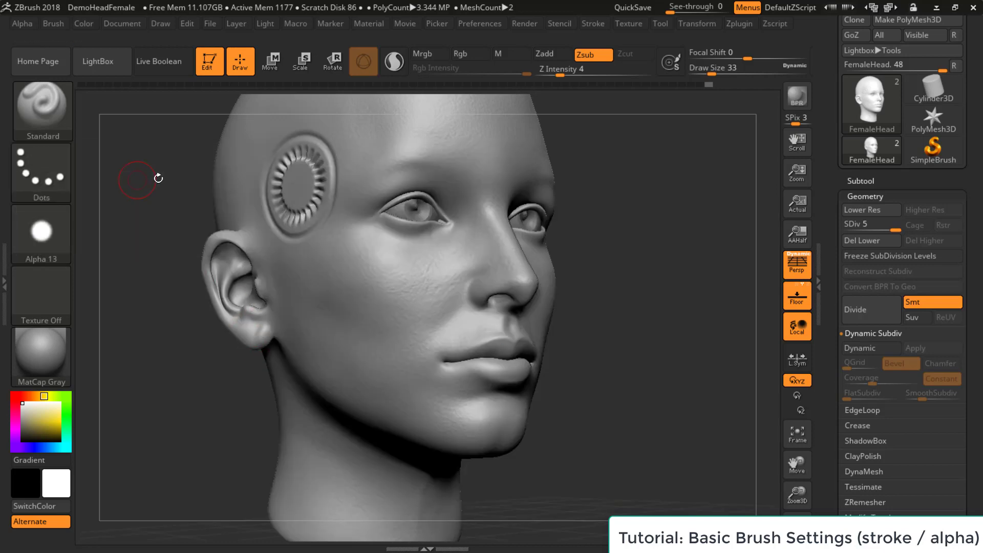
left_click(41, 233)
Set the draw size to 9 and the Z Intensity to 10, and carve the fold running from the nostril to the mouth corner
mouse_move(499, 190)
left_mouse_down("alt")
mouse_move(674, 296)
mouse_move(663, 340)
mouse_move(650, 342)
left_mouse_up("alt")
key("s")
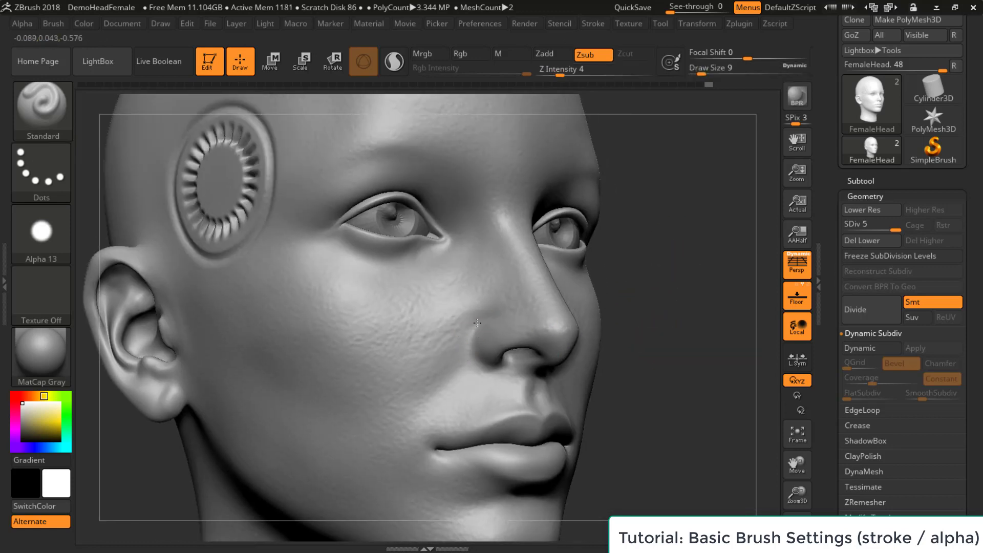
left_click_drag(560, 75, 575, 75)
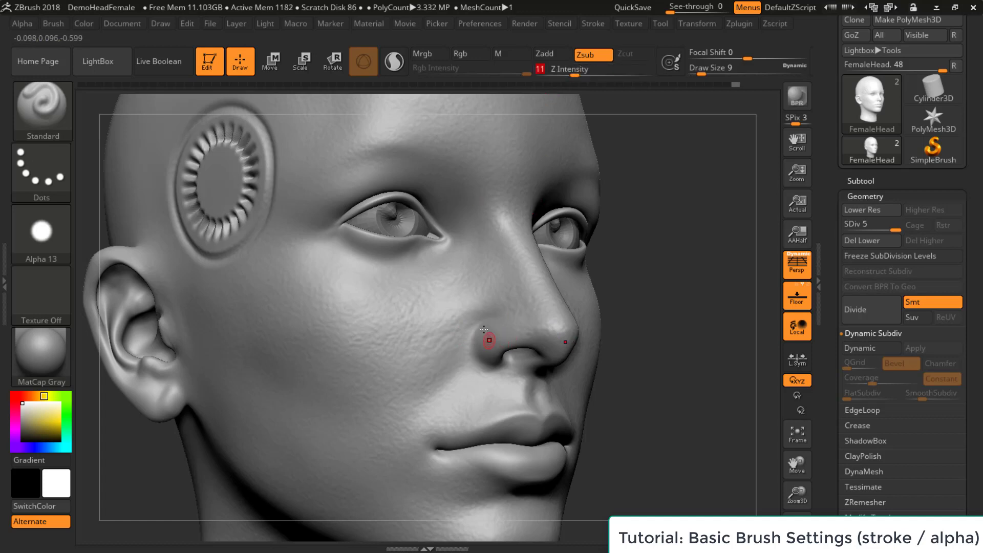
key("u")
mouse_move(476, 361)
left_mouse_down()
mouse_move(468, 353)
mouse_move(438, 417)
mouse_move(439, 402)
mouse_move(437, 461)
mouse_move(432, 447)
left_mouse_up()
key("u")
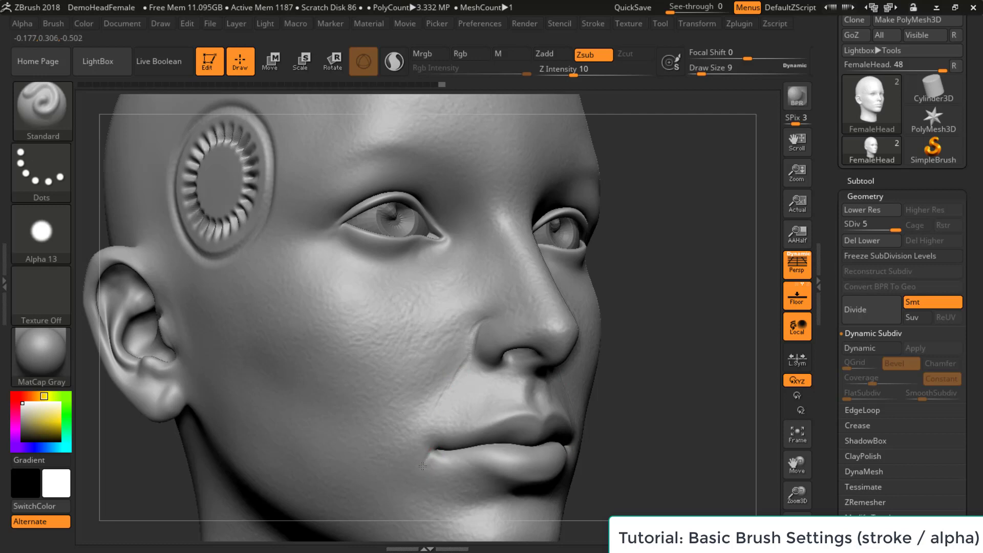
Carve fine wrinkles at the outer corner of the eye
left_click_drag(658, 404, 681, 332, "alt")
left_click_drag(666, 335, 439, 238, "alt")
left_click_drag(615, 207, 378, 282)
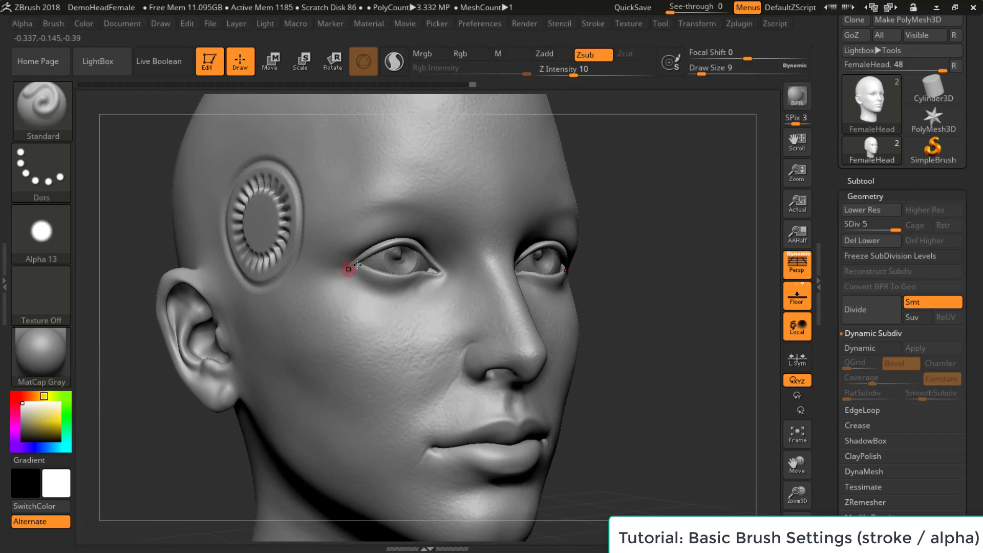
left_click_drag(664, 185, 325, 279)
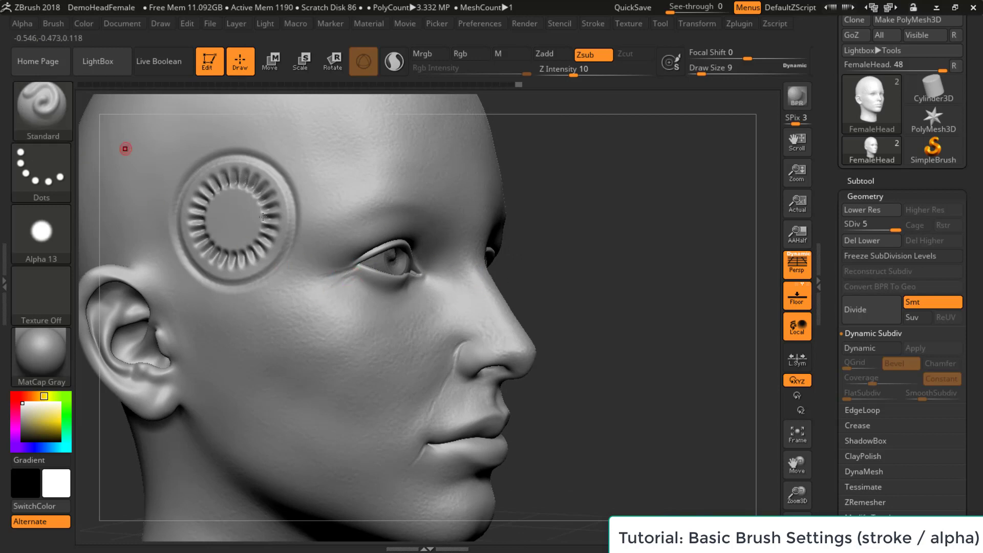
left_click_drag(545, 248, 438, 268)
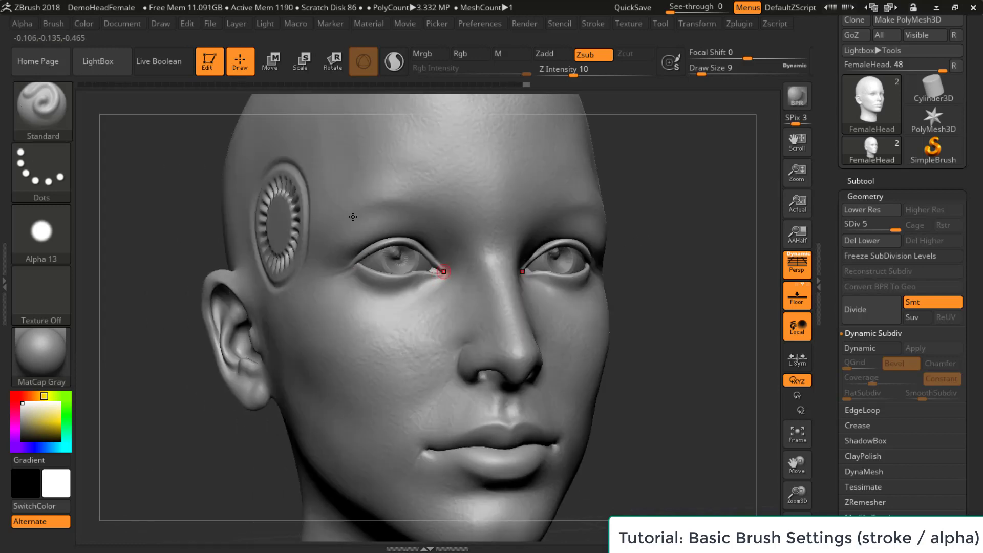
key("f")
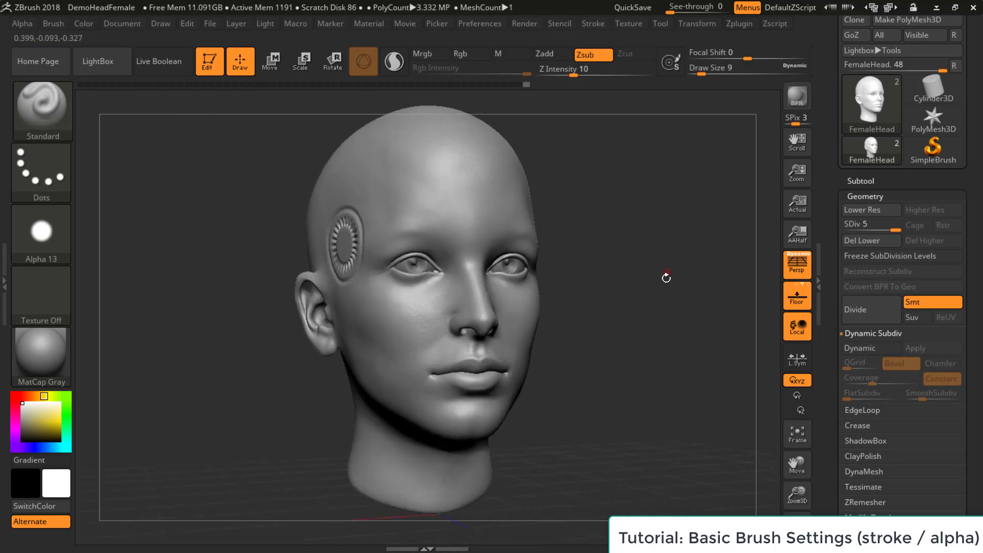
mouse_move(665, 277)
left_mouse_down()
mouse_move(647, 266)
mouse_move(659, 275)
mouse_move(443, 378)
left_mouse_up()
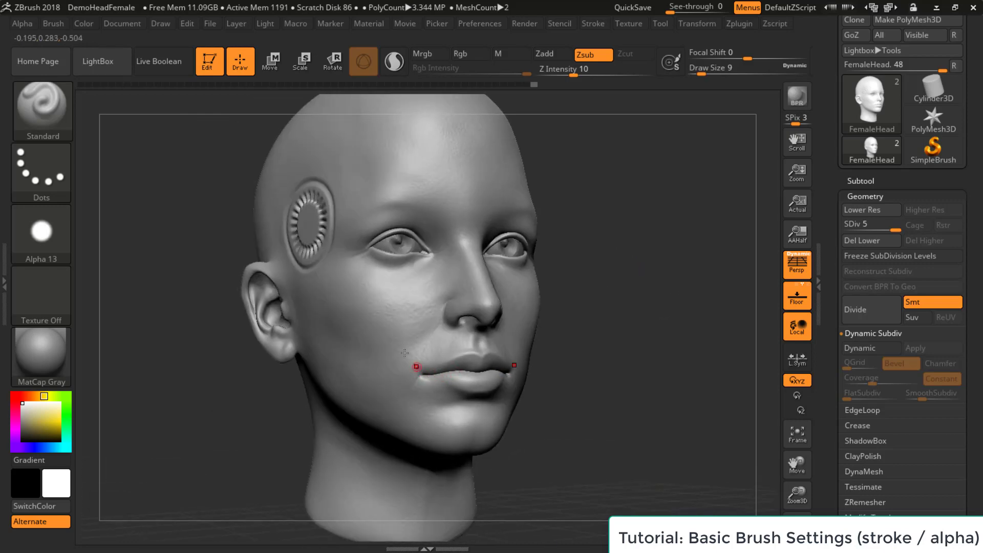
Examine the current brush, stroke and alpha selections together with the stroke, transform and brush settings
left_click(42, 126)
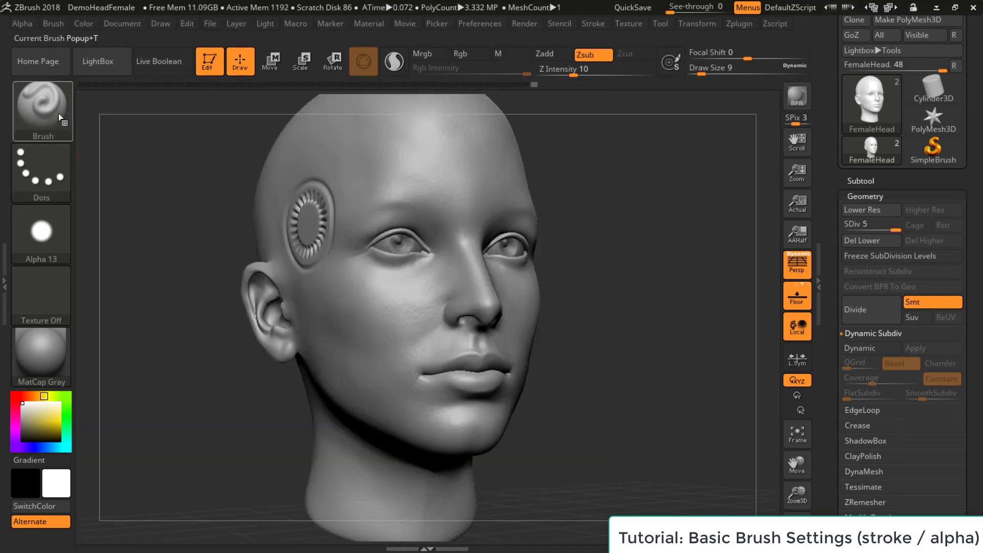
left_click(59, 112)
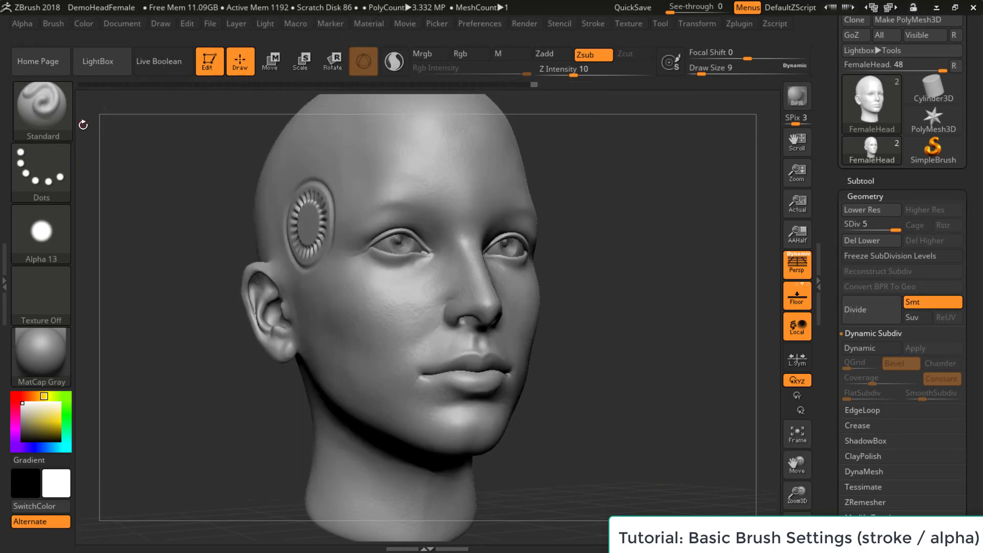
left_click(71, 120)
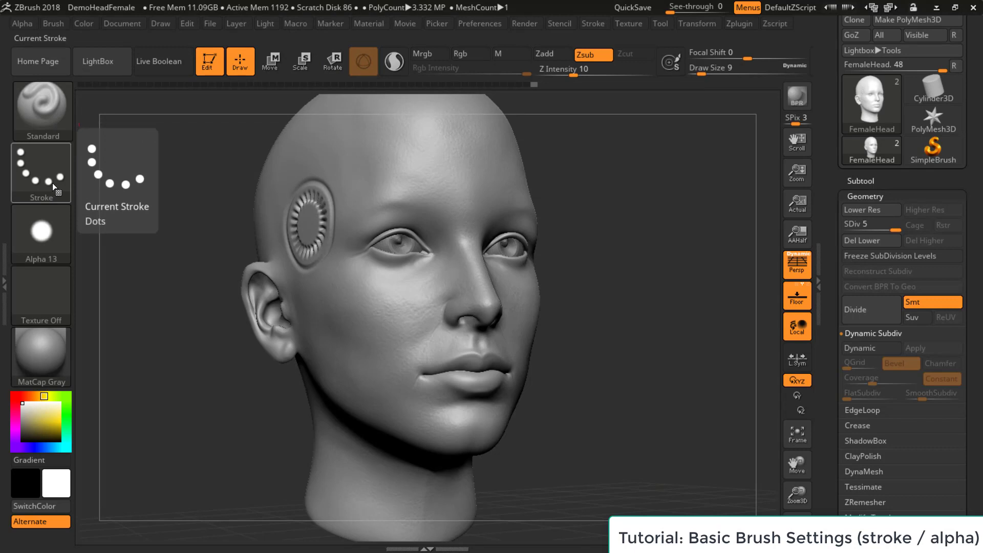
left_click(593, 23)
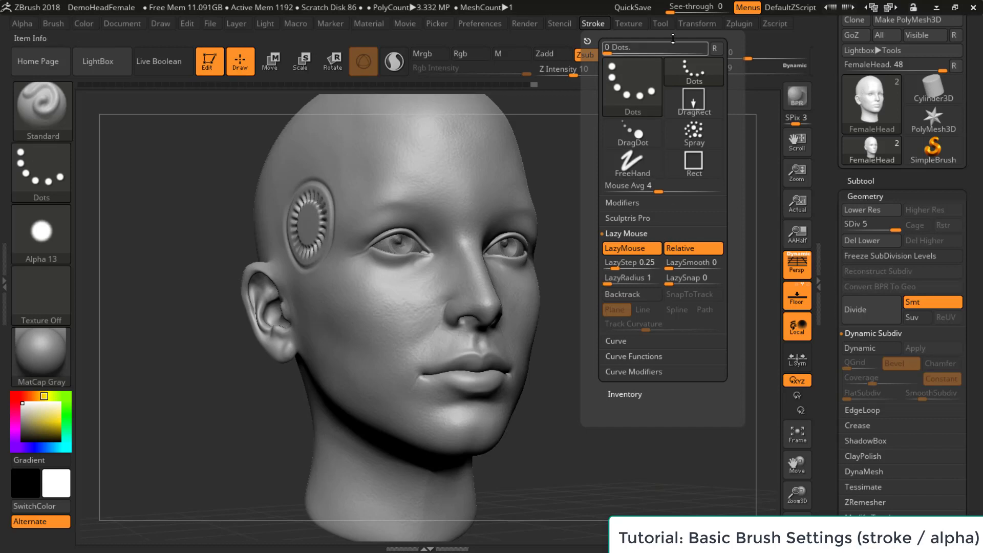
left_click(702, 25)
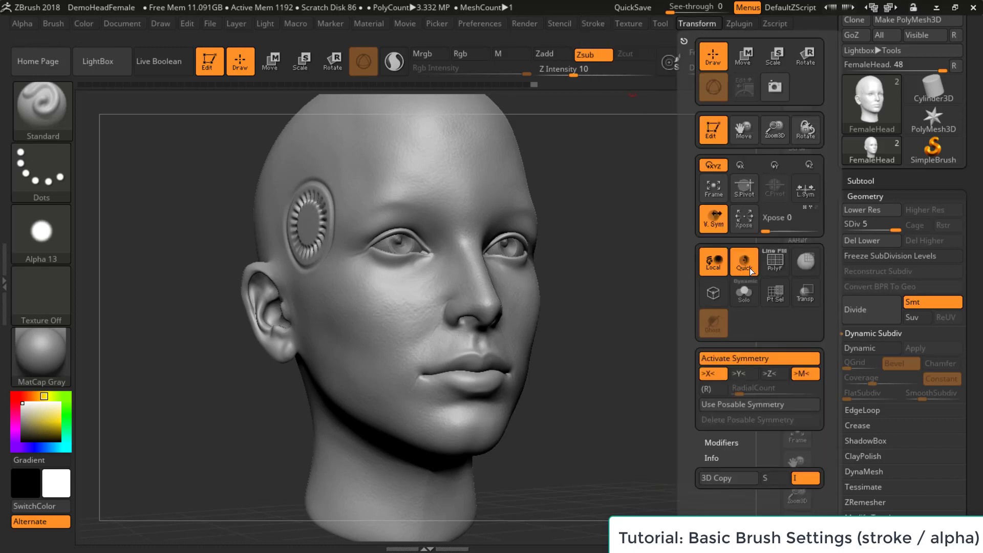
left_click(50, 115)
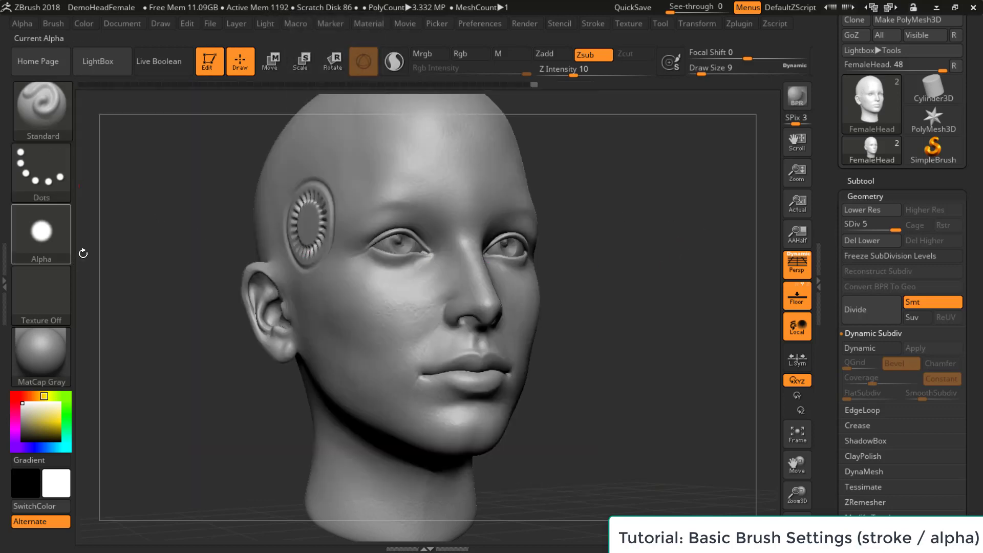
left_click_drag(117, 163, 126, 200)
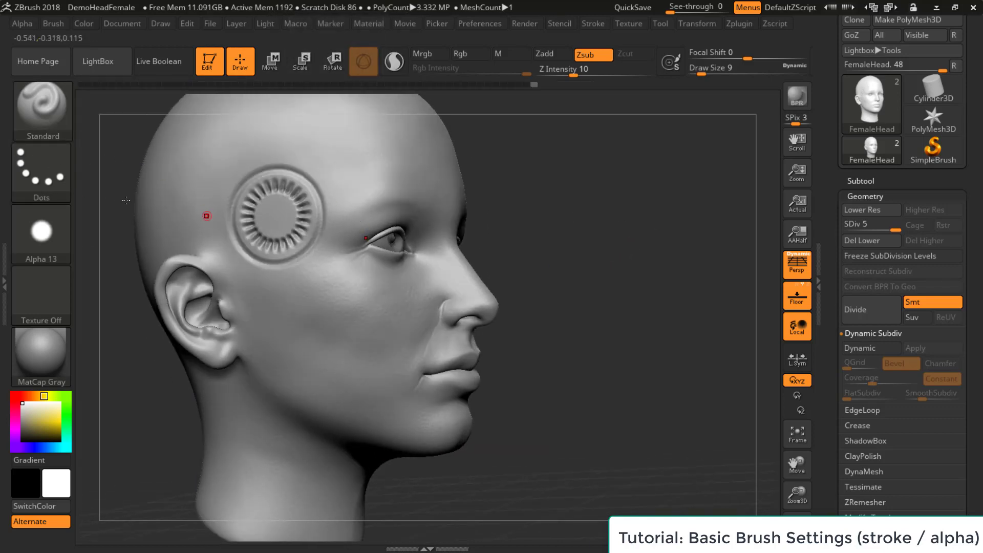
left_click(62, 24)
Carve more fine wrinkles around and beneath the eyes
mouse_move(545, 339)
left_mouse_down()
mouse_move(520, 344)
mouse_move(625, 370)
mouse_move(623, 404)
left_mouse_up()
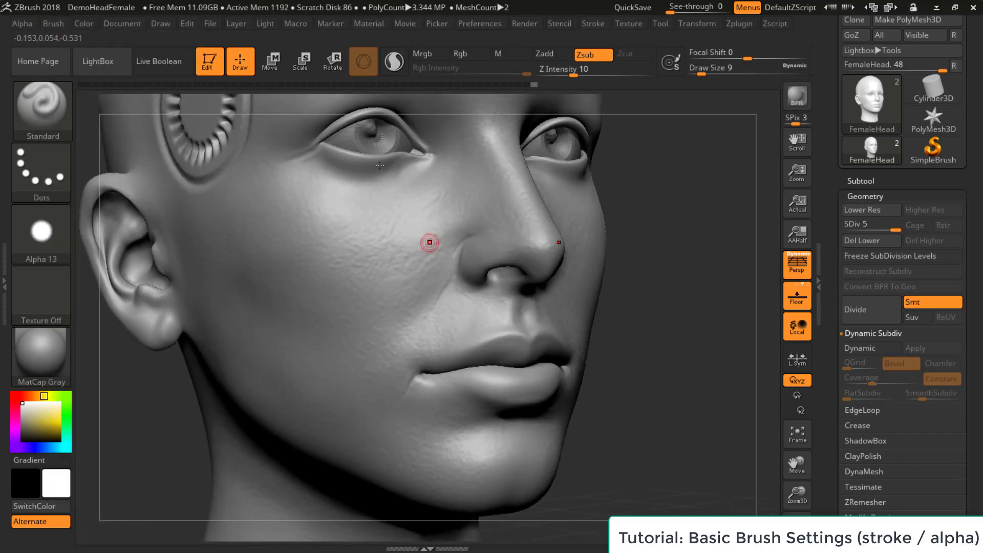
left_click_drag(696, 228, 604, 221, "alt")
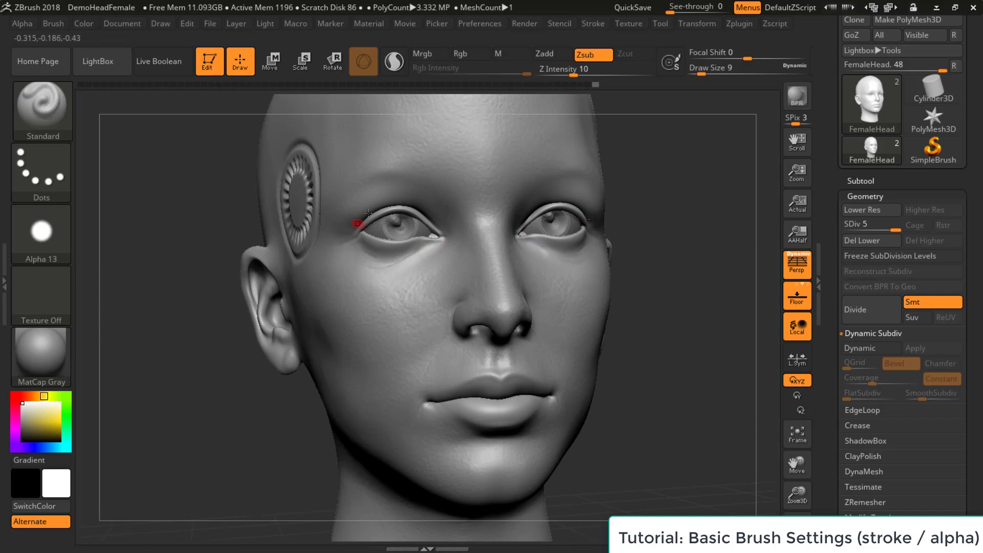
left_click_drag(654, 259, 627, 290, "alt")
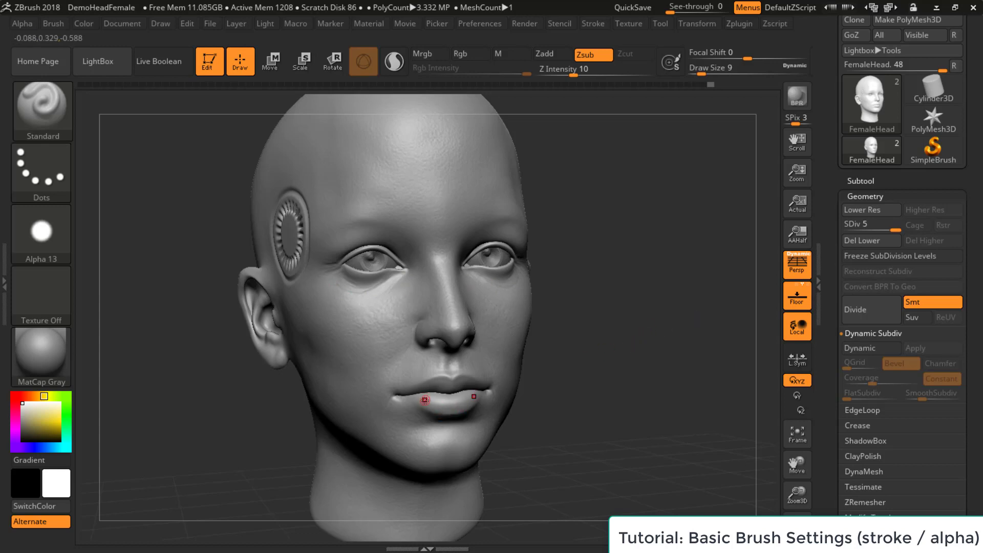
Set the draw size to 27, carve creases into the lower lip and smooth them
key("s")
left_click_drag(425, 399, 433, 400)
left_click_drag(619, 349, 589, 366)
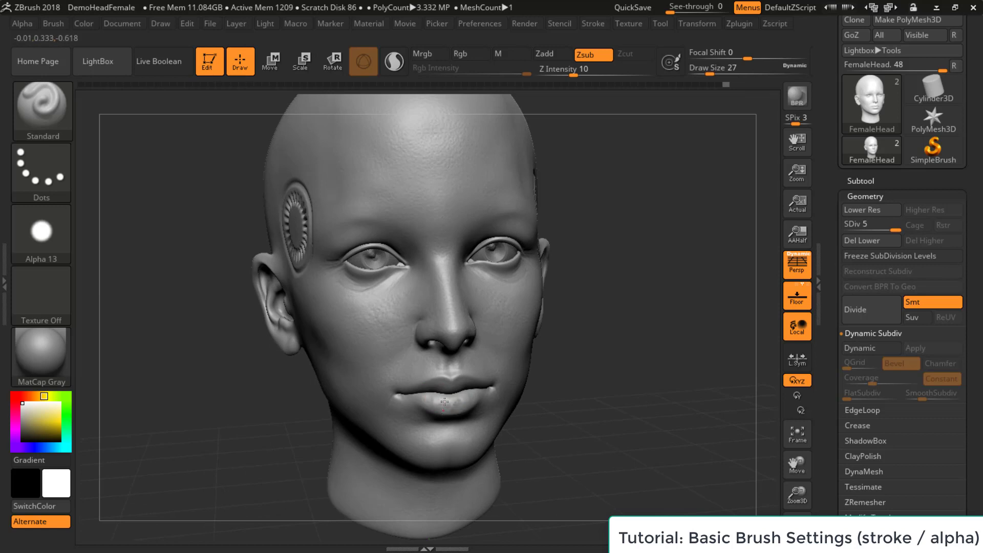
key("shift")
left_click_drag(447, 404, 450, 403, "shift")
key("f")
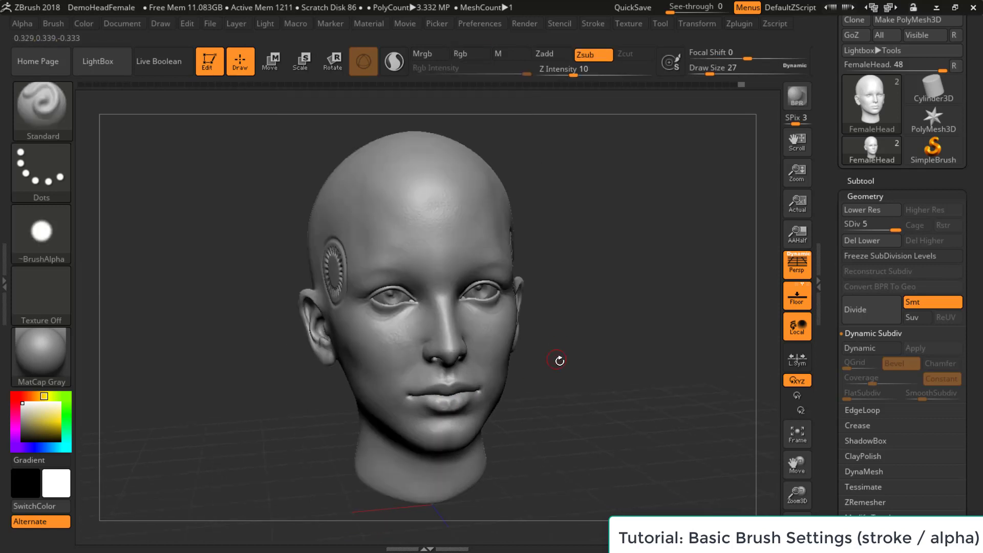
mouse_move(560, 362)
left_mouse_down()
mouse_move(599, 375)
mouse_move(612, 353)
mouse_move(608, 367)
mouse_move(602, 353)
left_mouse_up()
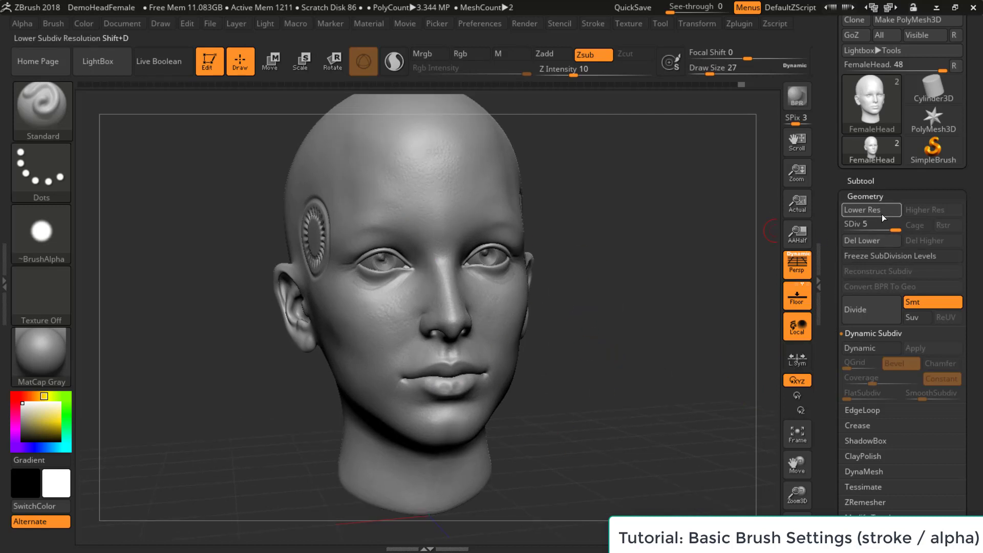
Reduce the draw size to 18 and examine the sculpted details from several angles
mouse_move(665, 249)
left_mouse_down()
mouse_move(692, 253)
mouse_move(694, 322)
mouse_move(708, 269)
mouse_move(691, 294)
left_mouse_up()
key("s")
left_click(706, 282)
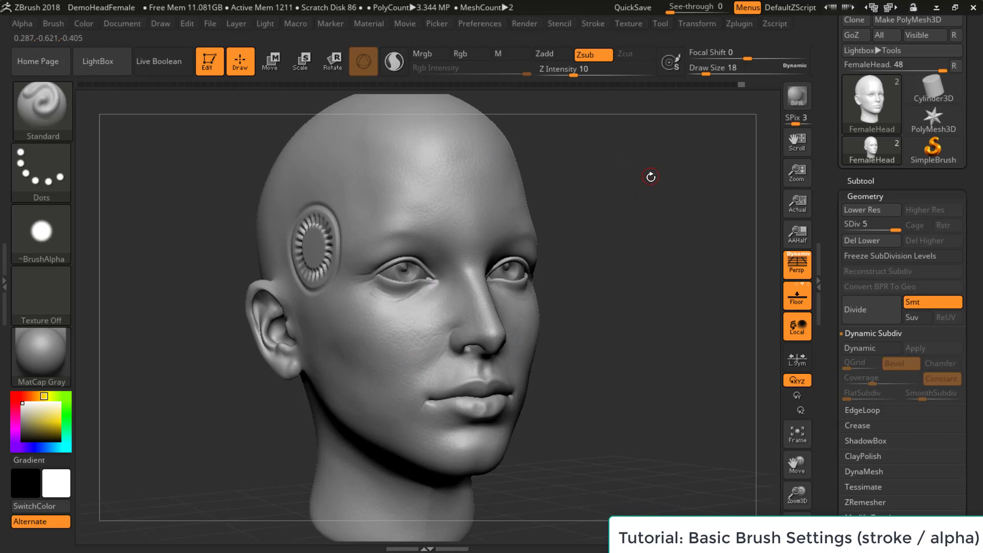
left_click_drag(650, 176, 640, 265)
left_click_drag(664, 189, 683, 194)
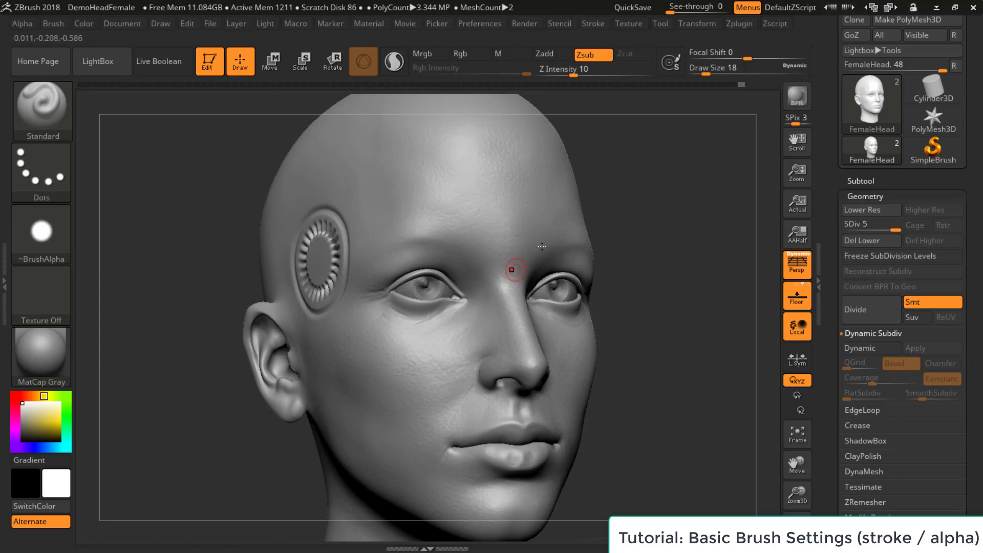
Examine the rings, pores and wrinkles on the head from the front and from three-quarter angles
left_click_drag(709, 227, 716, 225)
left_click_drag(711, 191, 641, 296, "alt")
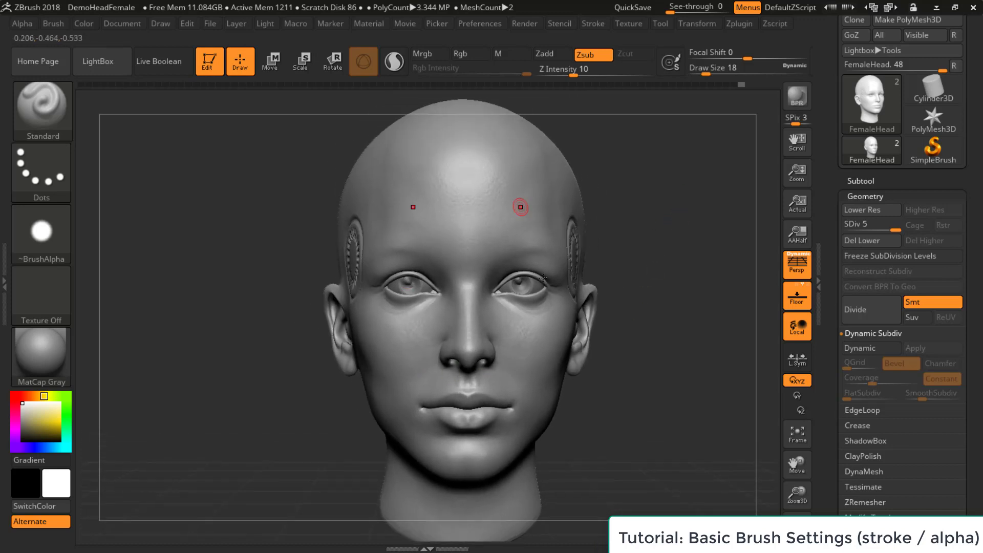
left_click_drag(690, 199, 667, 227, "alt")
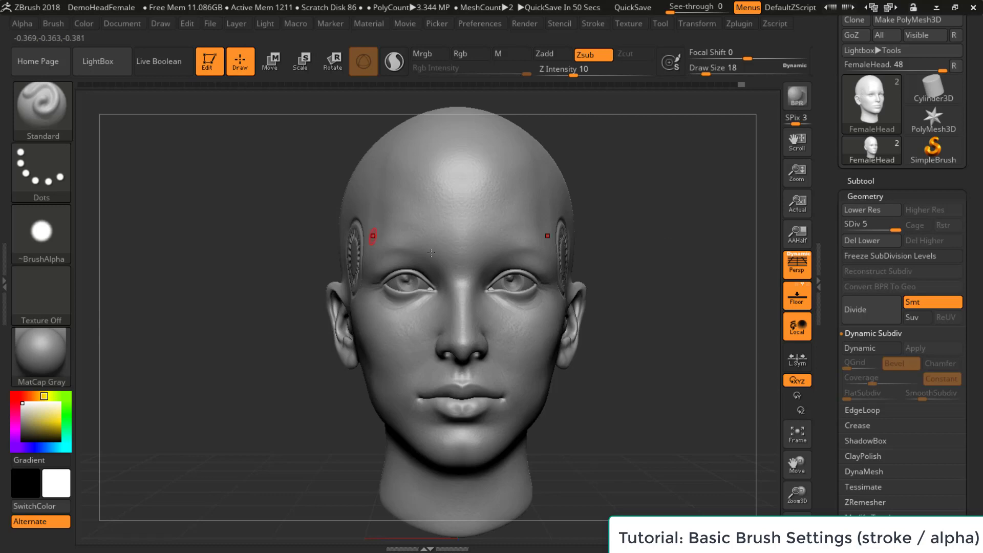
left_click_drag(615, 210, 669, 259)
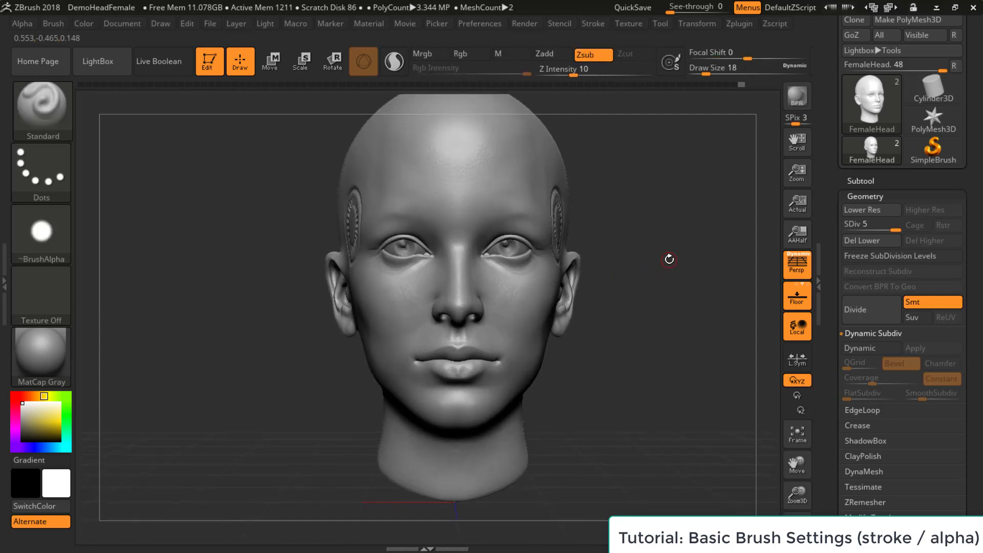
mouse_move(634, 188)
left_mouse_down()
mouse_move(640, 225)
mouse_move(663, 250)
mouse_move(684, 248)
mouse_move(675, 231)
mouse_move(471, 263)
left_mouse_up()
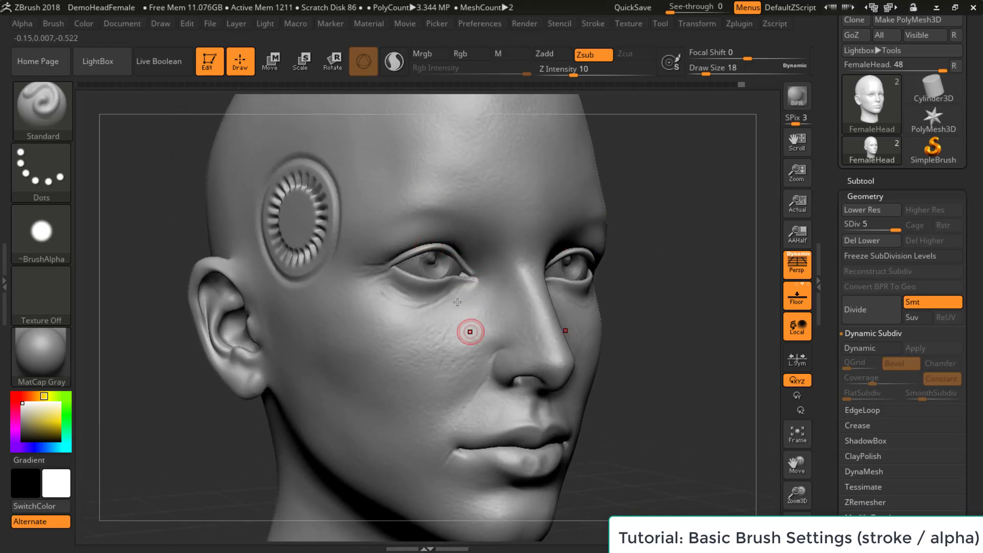
mouse_move(665, 302)
left_mouse_down()
mouse_move(664, 284)
mouse_move(669, 299)
left_mouse_up()
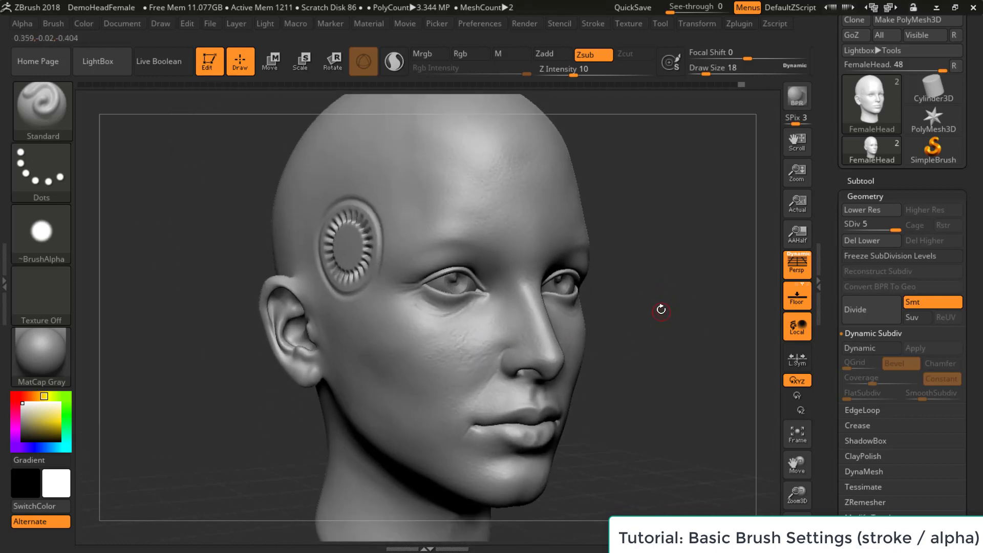
left_click_drag(671, 246, 678, 300)
left_click_drag(643, 268, 586, 233)
left_click_drag(383, 253, 647, 291)
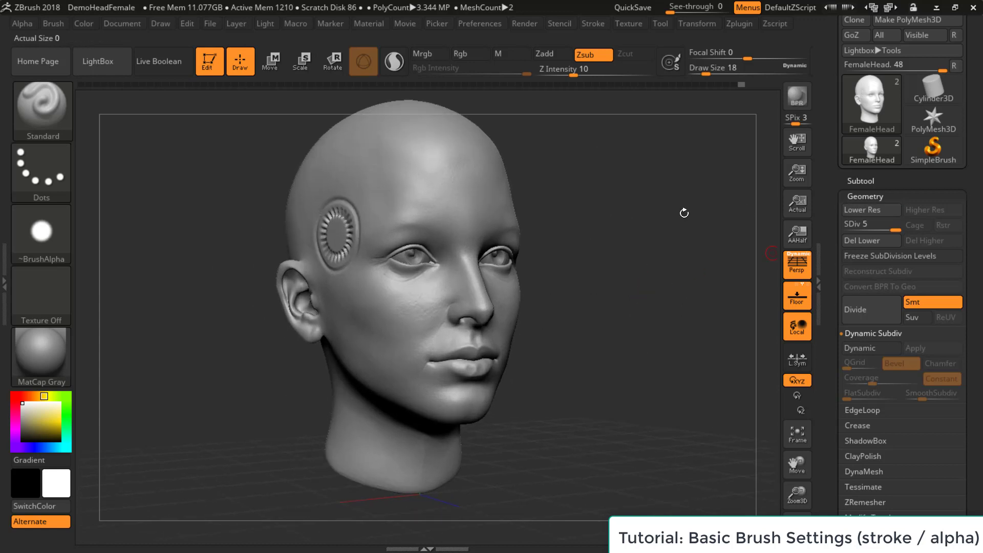
left_click_drag(684, 213, 664, 245, "alt")
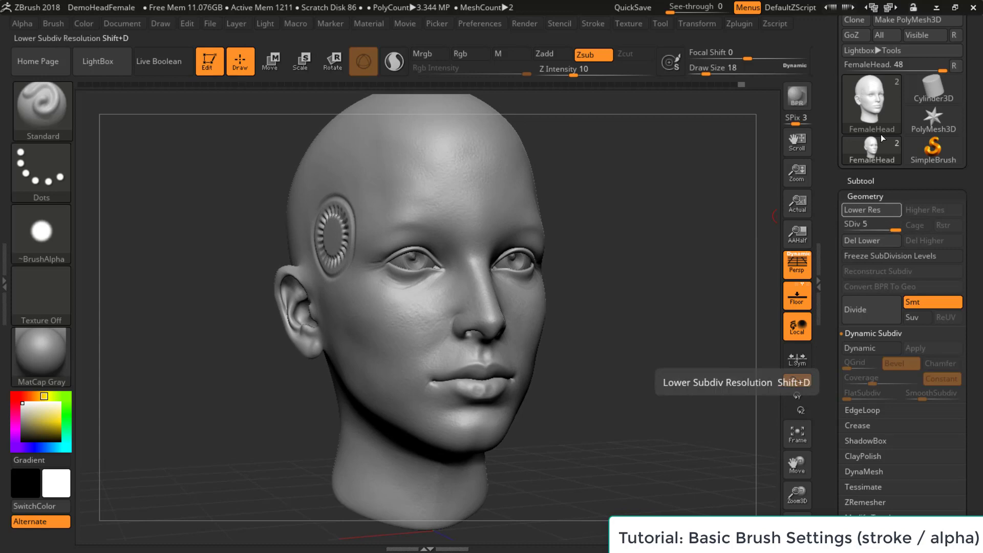
Lower the head's mesh to subdivision level 1 and view it from another angle
mouse_move(883, 97)
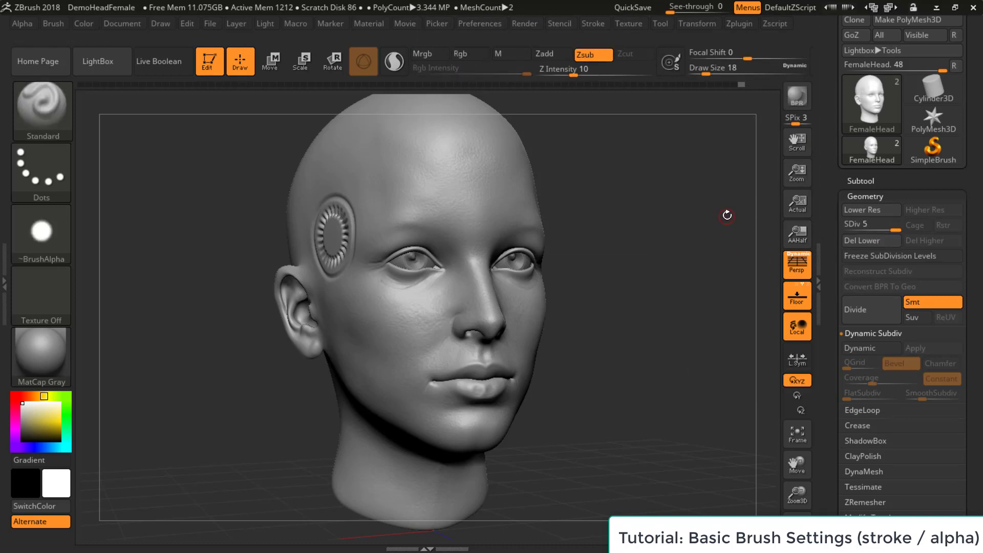
key("shift")
key("shift+d")
key("shift+d")
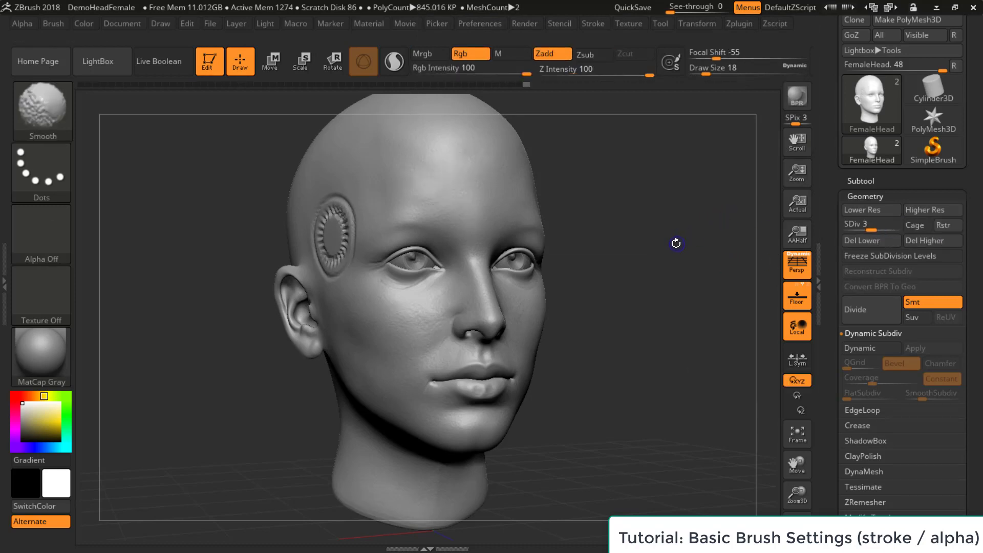
key("shift+d")
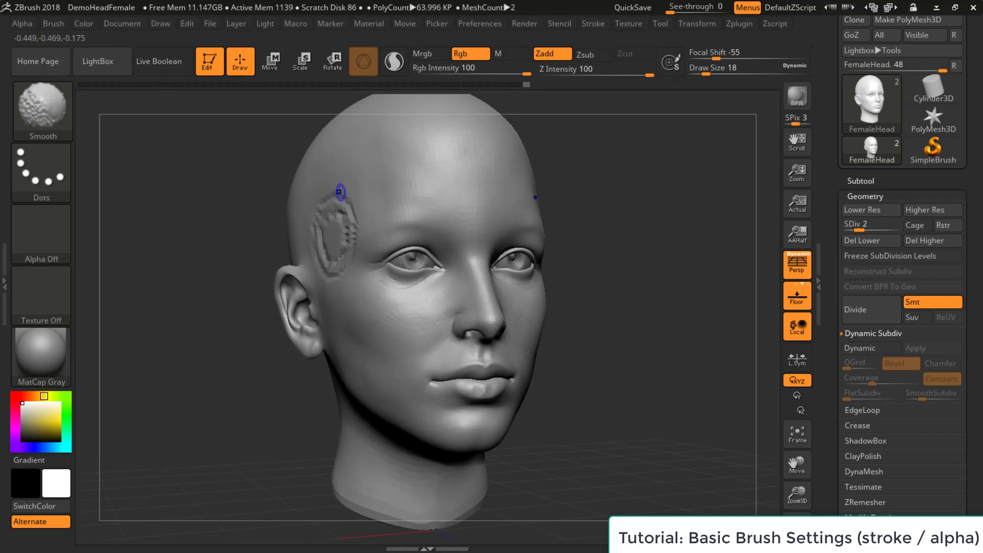
key("shift+d")
mouse_move(673, 246)
left_mouse_down()
mouse_move(664, 228)
mouse_move(679, 274)
mouse_move(669, 289)
mouse_move(669, 224)
mouse_move(675, 275)
left_mouse_up()
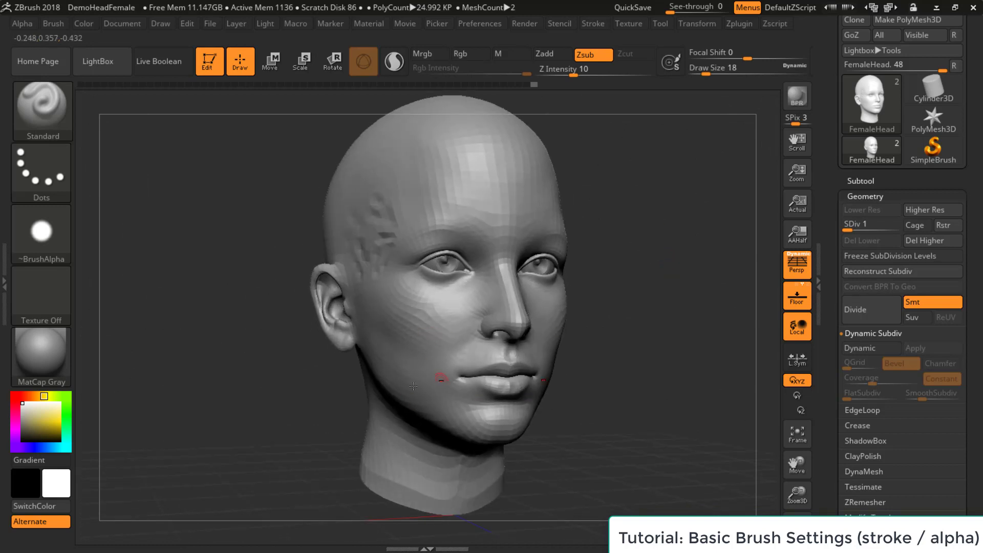
left_click_drag(584, 280, 724, 330)
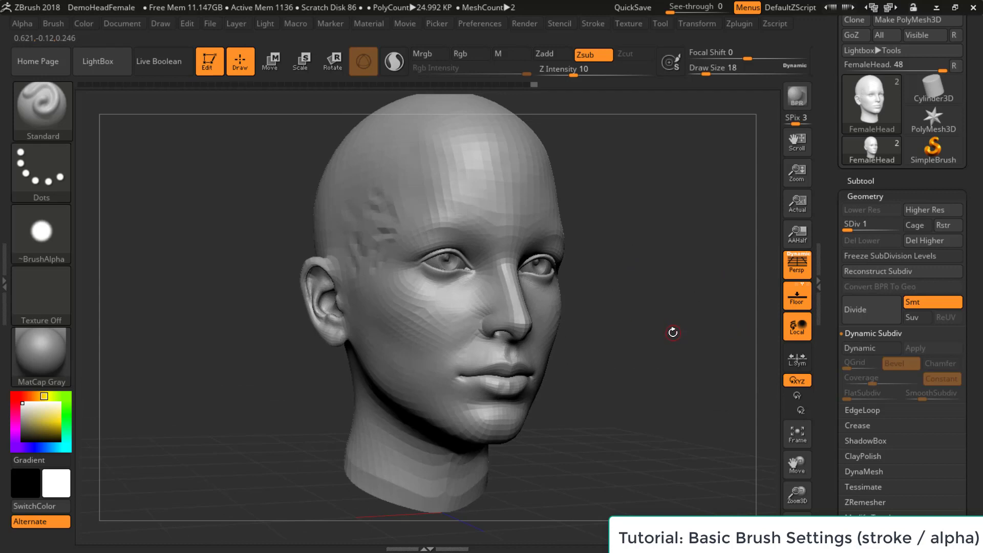
Turn off the Standard brush's alpha and set its draw size to 71
key("b")
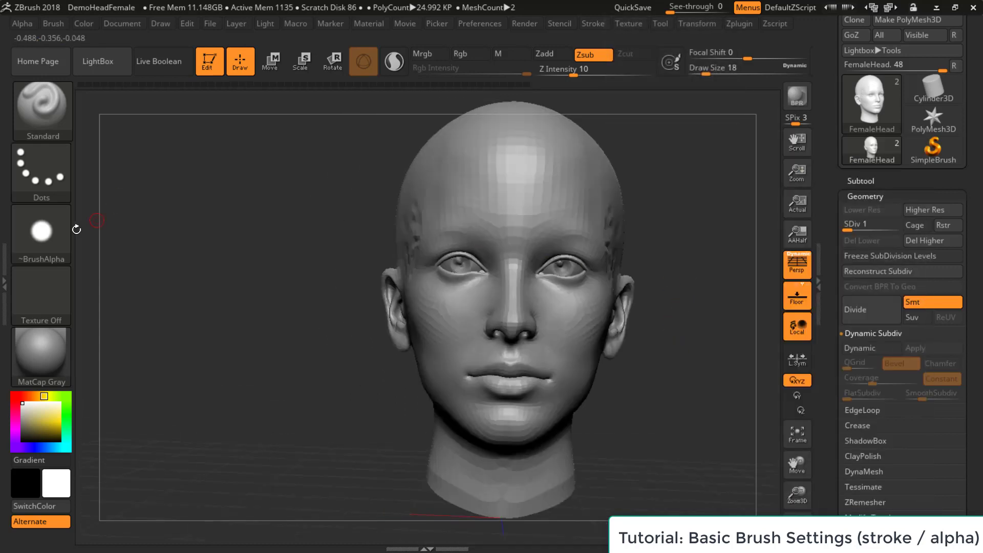
left_click(57, 233)
left_click(102, 235)
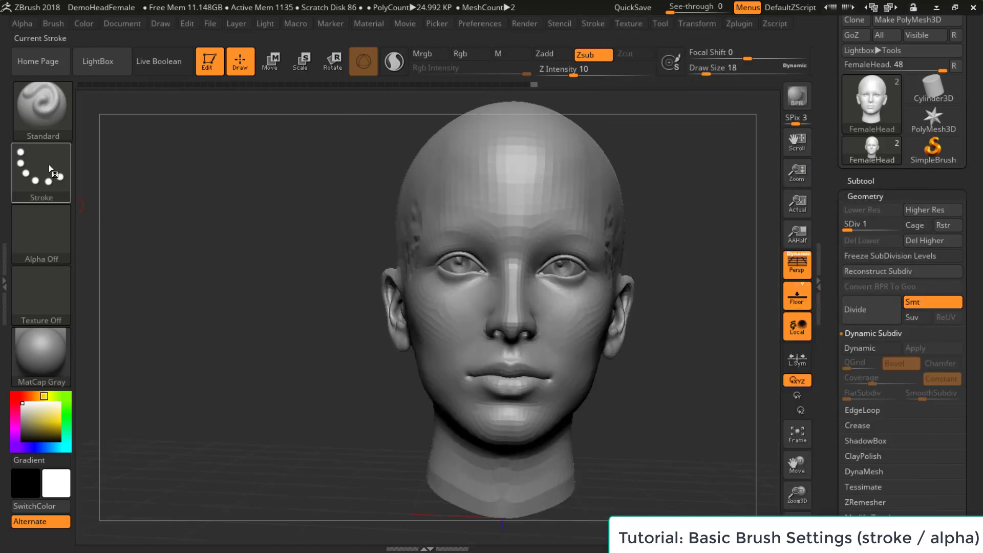
key("s")
left_click_drag(674, 297, 689, 298)
mouse_move(692, 306)
left_mouse_down()
mouse_move(698, 287)
mouse_move(687, 285)
left_mouse_up()
mouse_move(646, 331)
left_mouse_down("shift")
mouse_move(660, 339)
mouse_move(616, 347)
mouse_move(621, 377)
mouse_move(616, 362)
left_mouse_up("shift")
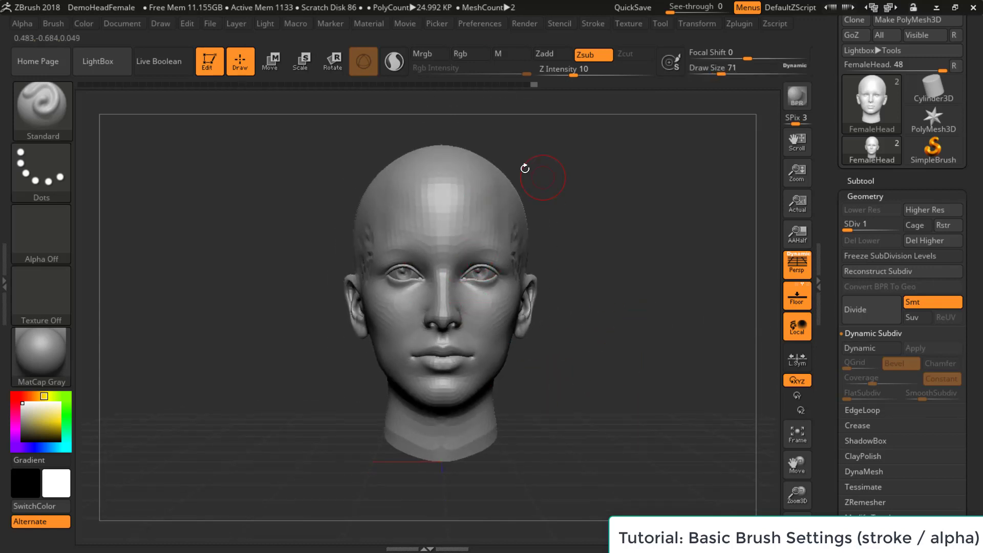
Set the draw size to 94, switch the brush to Zadd and sculpt the hollow below the cheekbone
left_click_drag(656, 333, 616, 346)
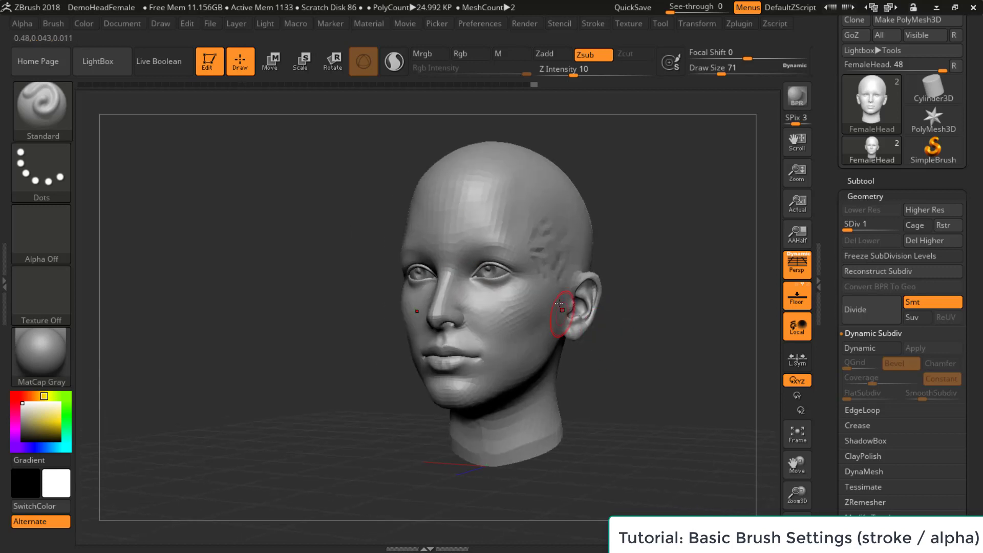
key("s")
left_click_drag(553, 325, 557, 325)
mouse_move(615, 354)
left_mouse_down()
mouse_move(561, 302)
mouse_move(553, 341)
left_mouse_up()
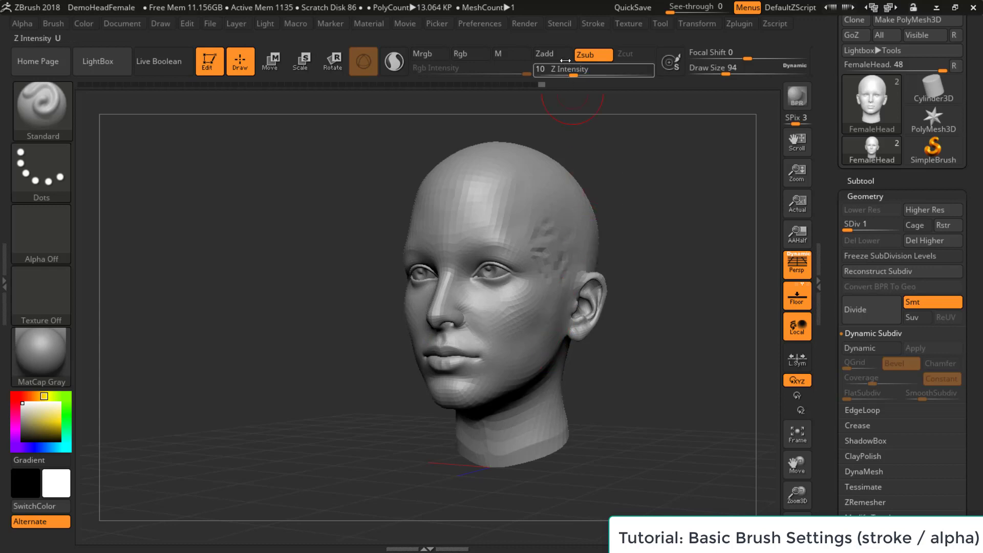
left_click(545, 54)
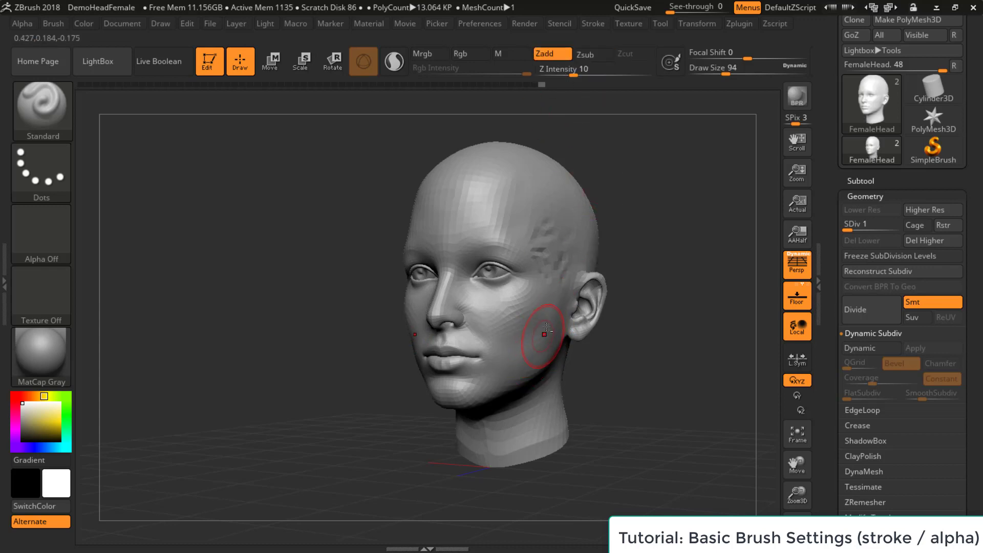
left_click_drag(546, 329, 506, 368)
Set the draw size to 83 and shape the cheek and jaw on the side of the face
key("s")
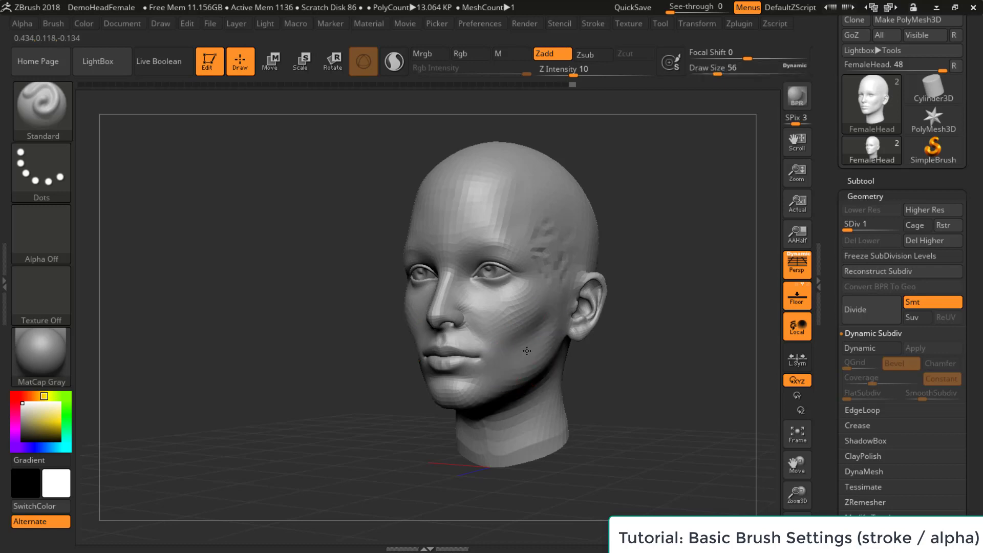
left_click_drag(622, 383, 588, 359)
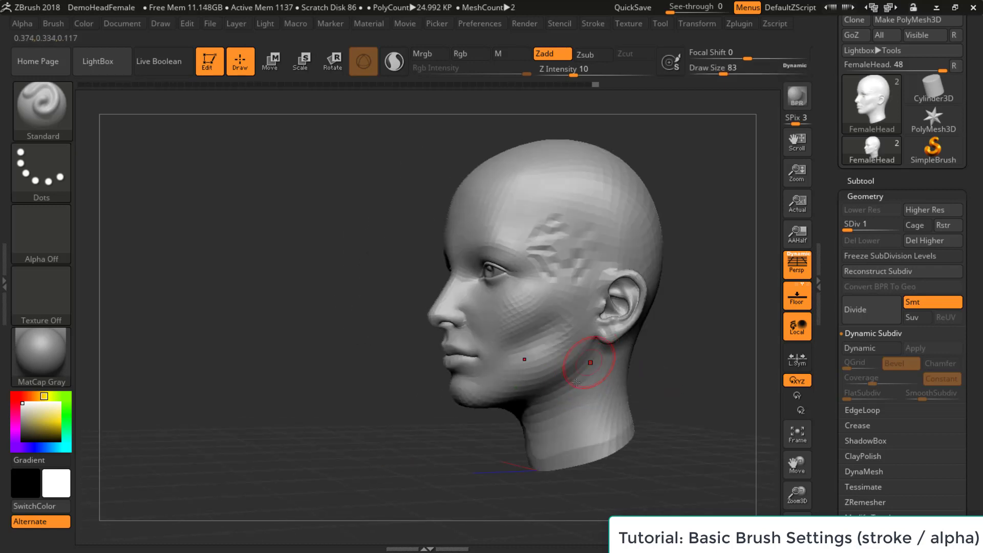
left_click_drag(658, 369, 550, 333)
left_click_drag(563, 273, 560, 306)
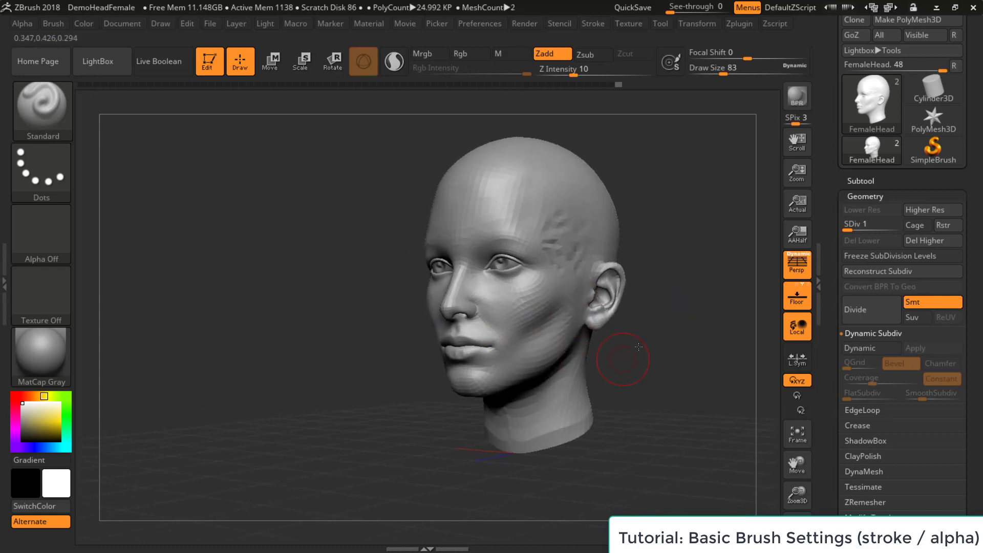
left_click_drag(630, 355, 588, 307)
mouse_move(507, 418)
left_mouse_down()
mouse_move(492, 394)
mouse_move(489, 416)
mouse_move(464, 437)
mouse_move(654, 395)
mouse_move(651, 387)
mouse_move(636, 391)
left_mouse_up()
Set the draw size to 51 and Z Intensity to 14, and sculpt the brow ridges
key("s")
key("s")
left_click_drag(452, 207, 463, 211)
left_click(465, 207)
key("u")
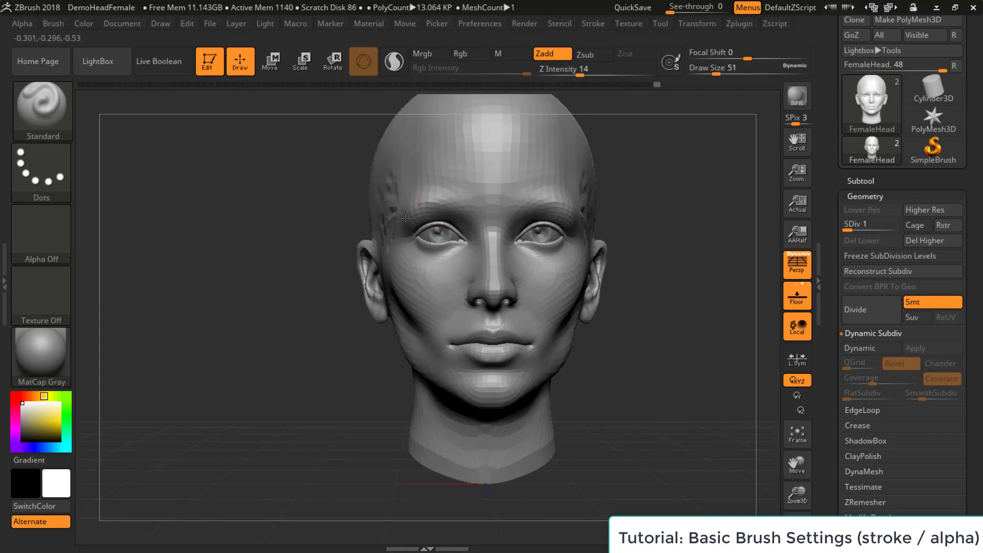
Raise the head back to subdivision level 5 and check the reshaped face from the side and front
left_click_drag(667, 360, 643, 354, "alt")
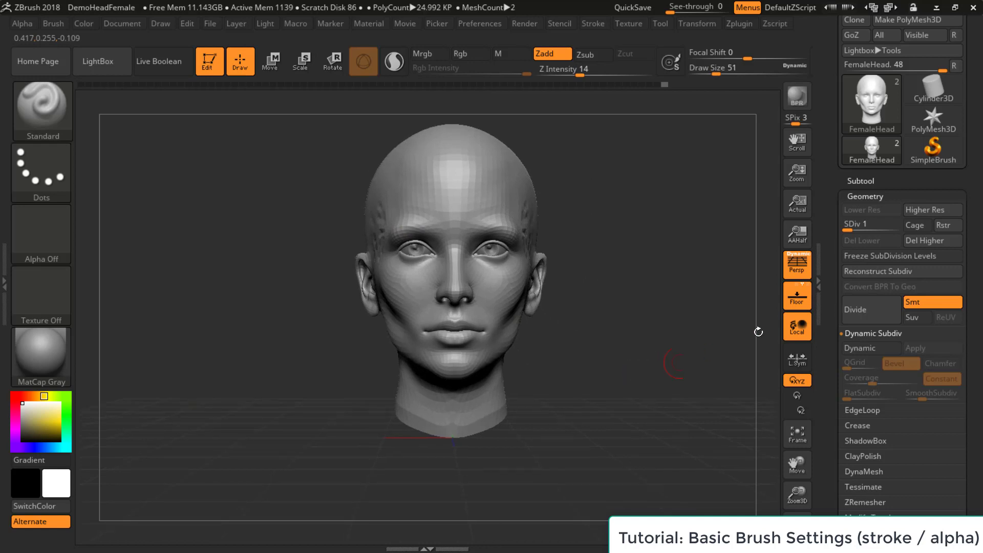
key("ctrl+d")
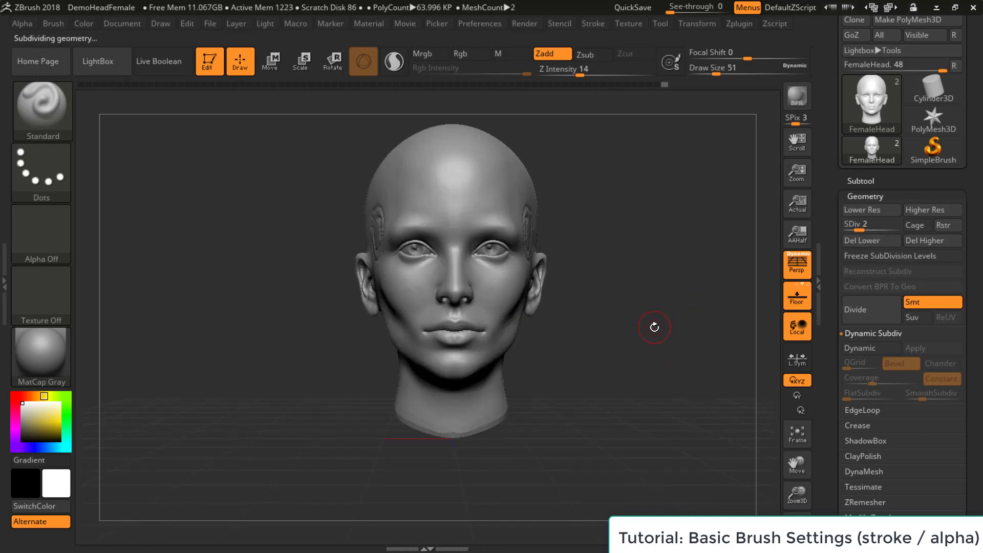
key("ctrl+d")
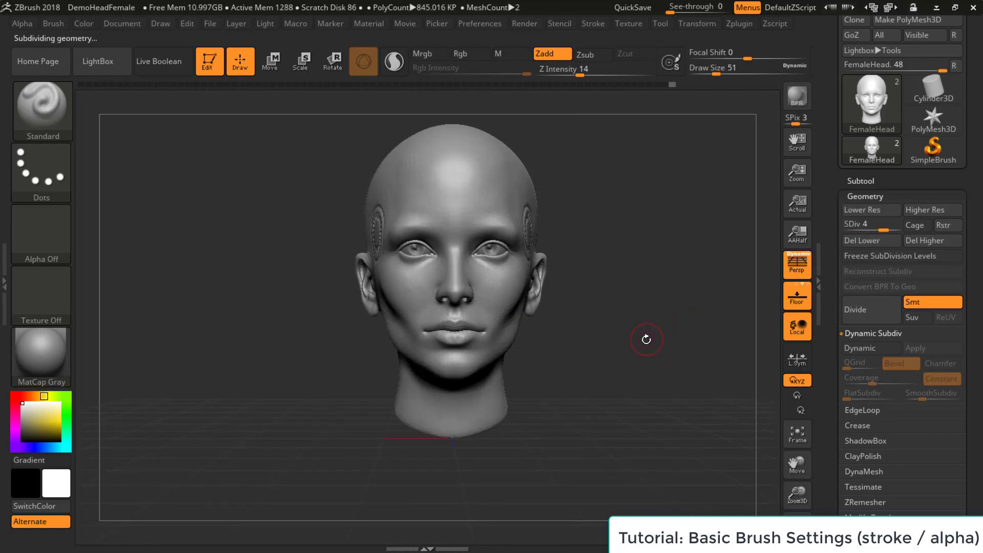
key("ctrl+d")
mouse_move(645, 346)
left_mouse_down()
mouse_move(686, 299)
mouse_move(650, 410)
mouse_move(701, 396)
mouse_move(639, 345)
left_mouse_up()
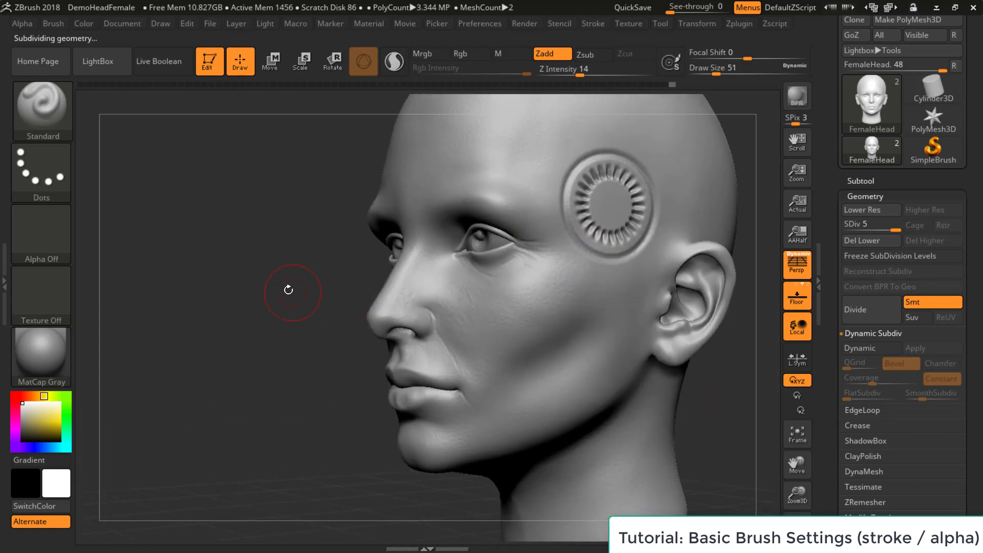
left_click_drag(288, 289, 414, 315)
right_click_drag(660, 384, 654, 367, "ctrl")
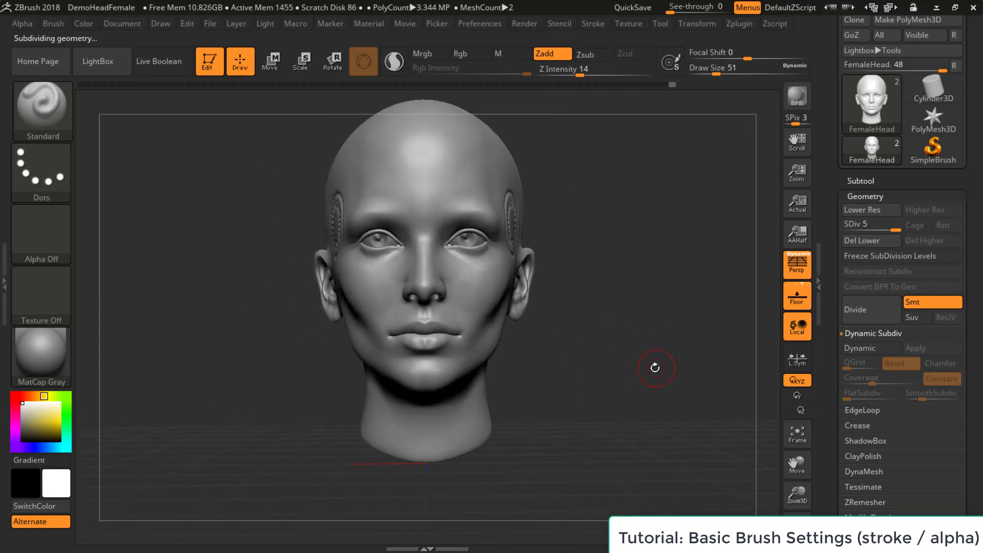
mouse_move(654, 368)
left_mouse_down("shift")
mouse_move(651, 386)
mouse_move(665, 388)
mouse_move(657, 395)
left_mouse_up("shift")
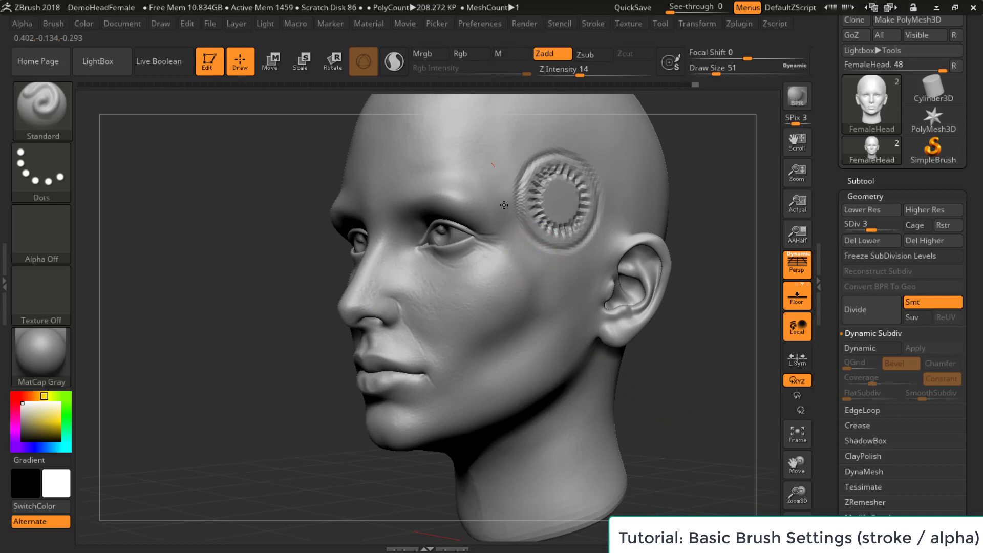
Carve deep hollows beneath the cheekbones at subdivision level 3
left_click_drag(530, 281, 461, 374, "alt")
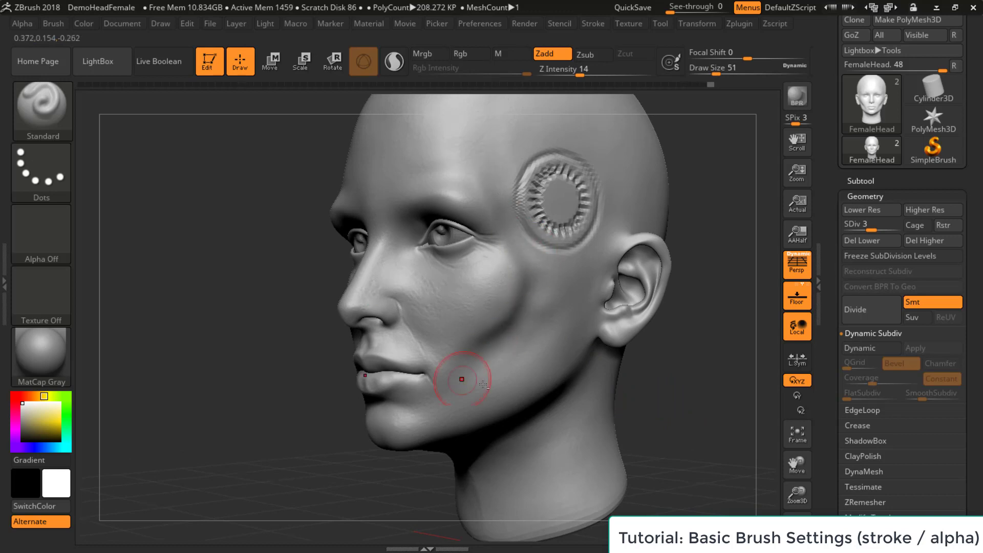
mouse_move(648, 392)
left_mouse_down()
mouse_move(709, 392)
mouse_move(688, 389)
left_mouse_up()
left_click_drag(533, 295, 463, 380, "alt")
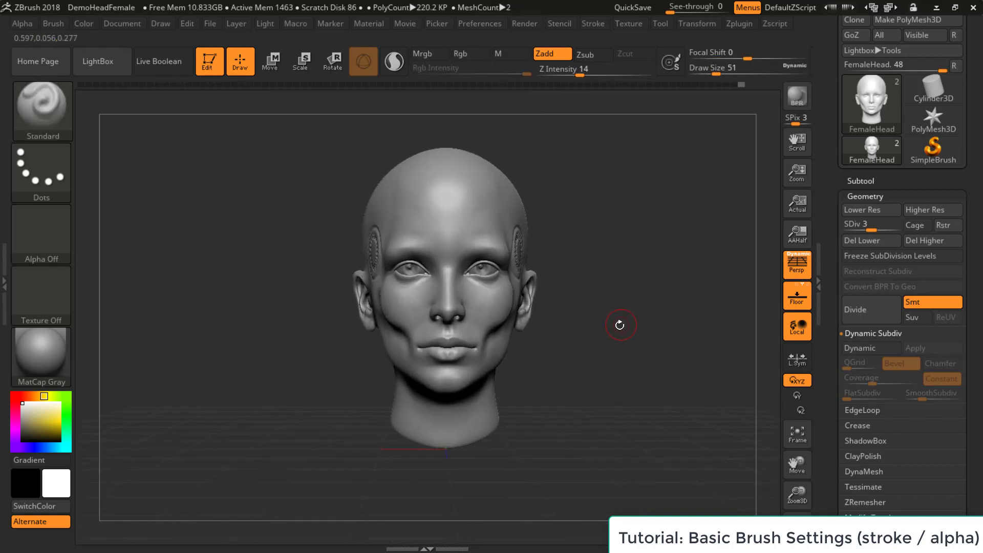
left_click_drag(619, 325, 623, 332, "alt")
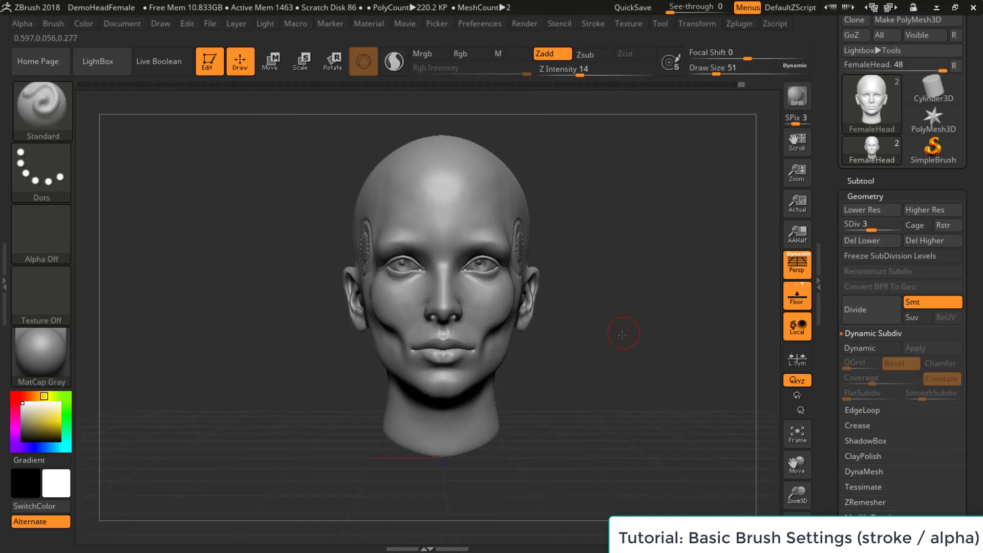
Return the head to subdivision level 5, inspect the cheek hollows in profile and frame the whole head
key("d")
key("d")
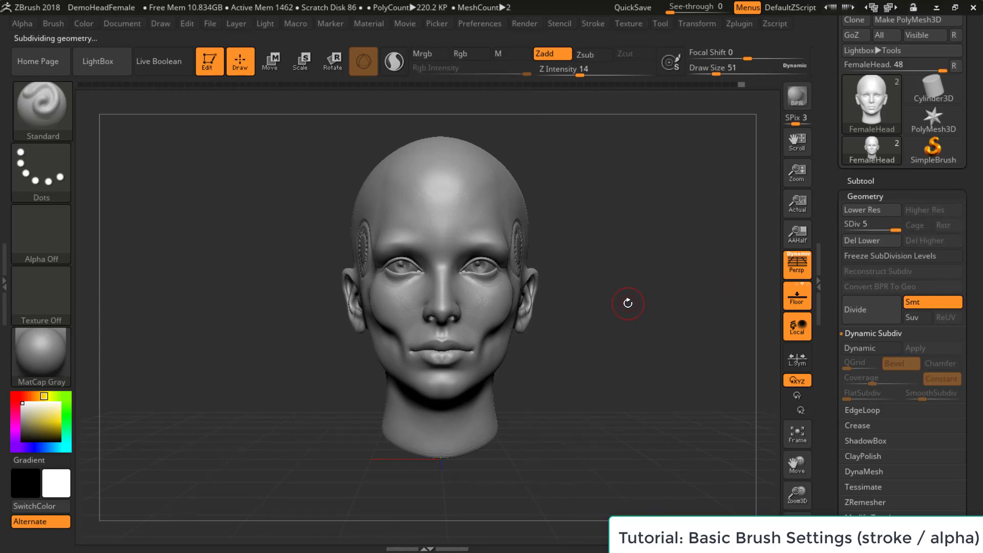
left_click_drag(654, 307, 638, 346)
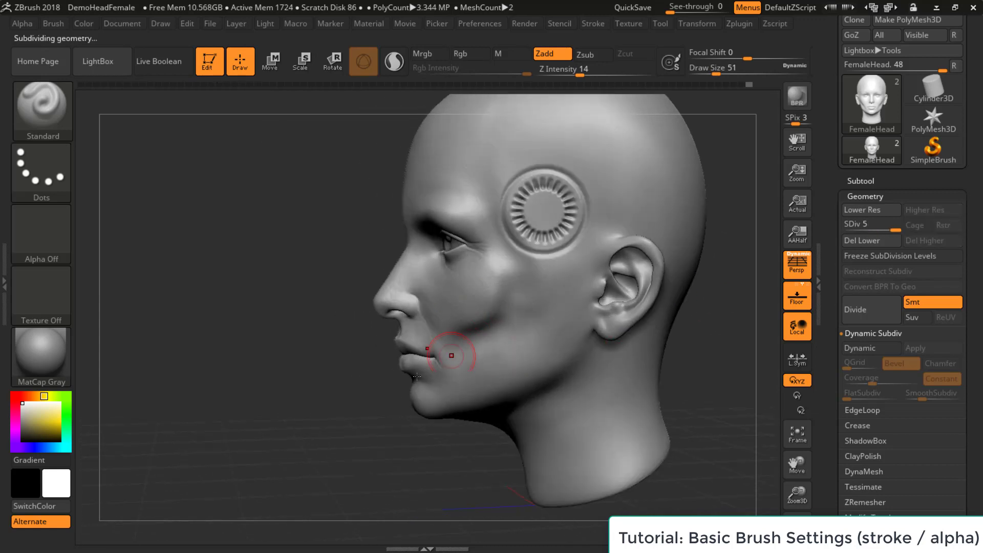
left_click_drag(258, 238, 680, 384, "alt")
key("f")
left_click_drag(635, 288, 591, 400)
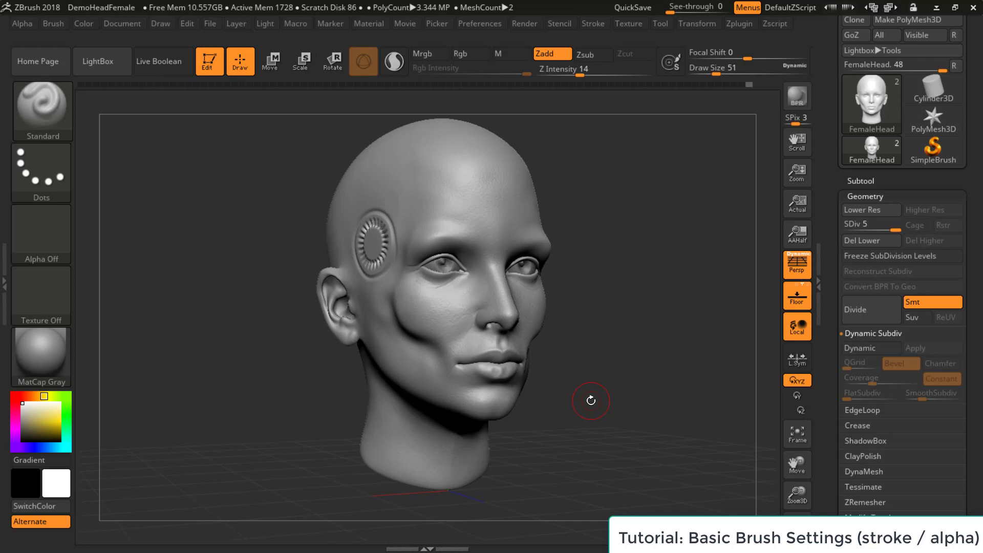
Review the brush's available stroke types and the alpha library
left_click(57, 175)
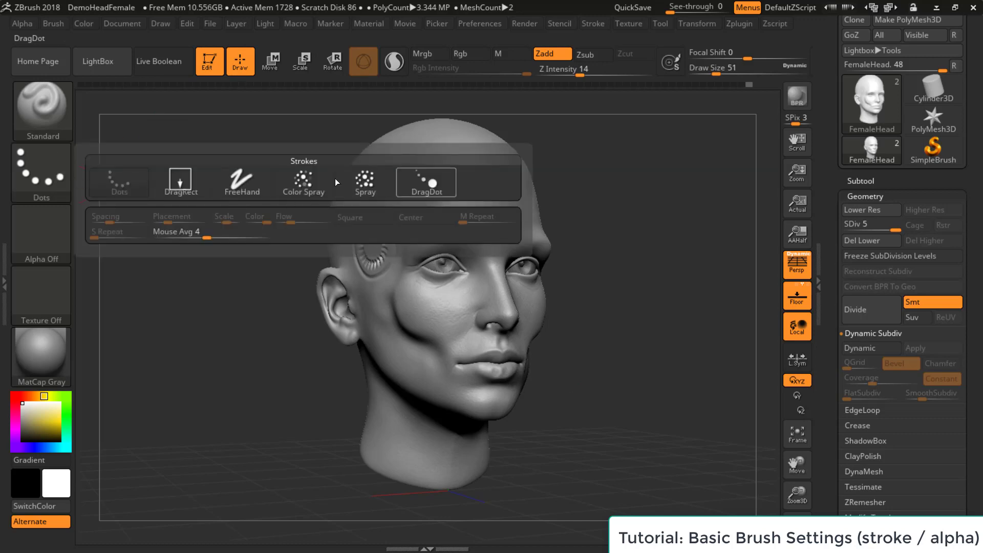
left_click(59, 238)
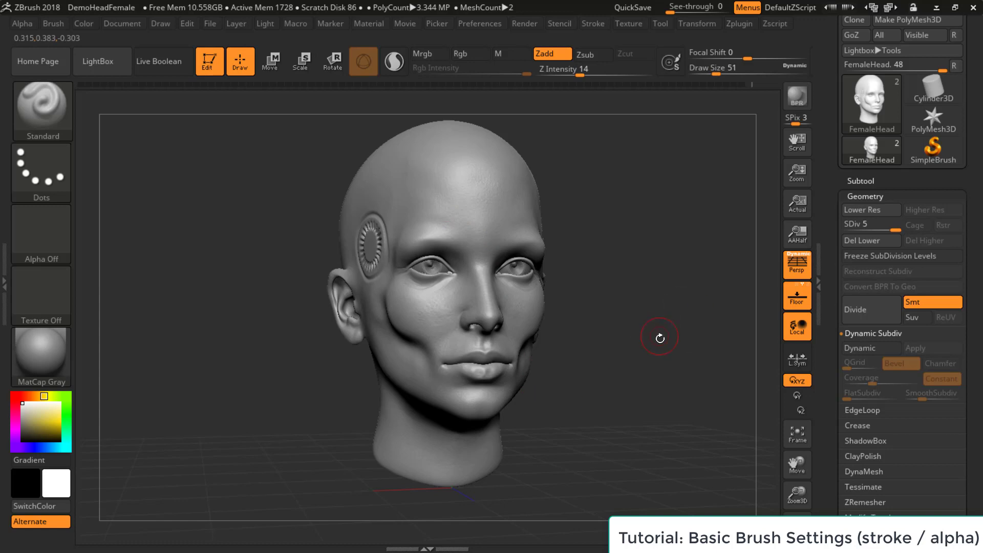
left_click_drag(683, 282, 605, 303)
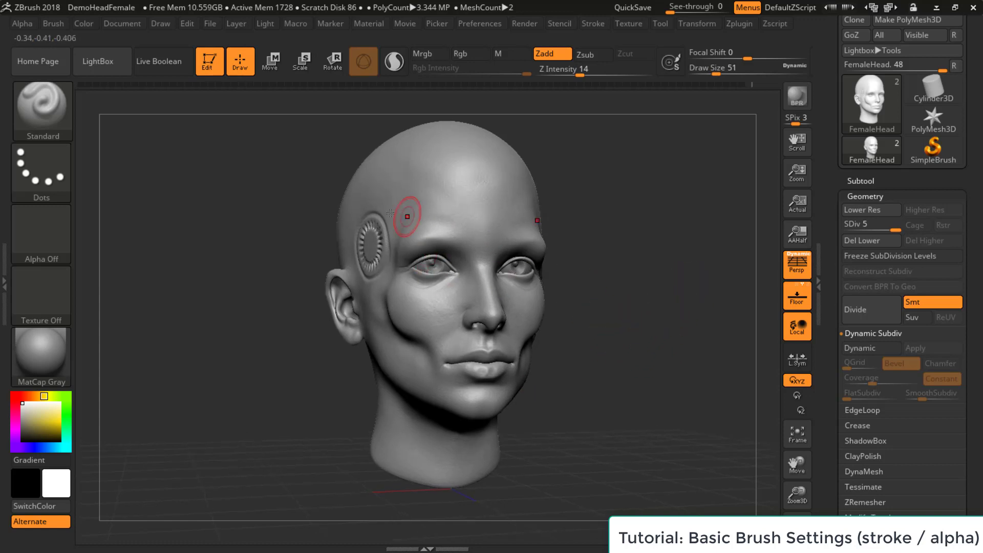
left_click(50, 223)
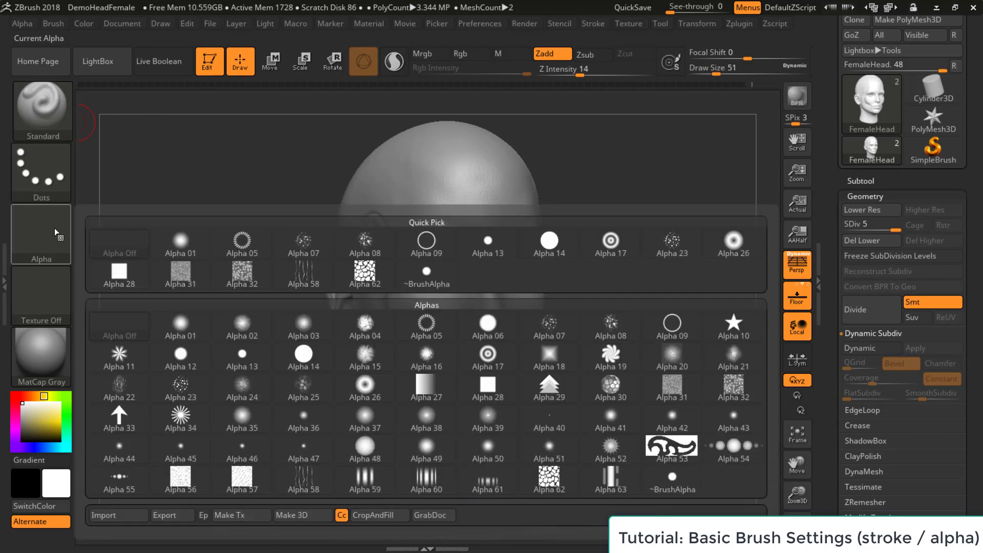